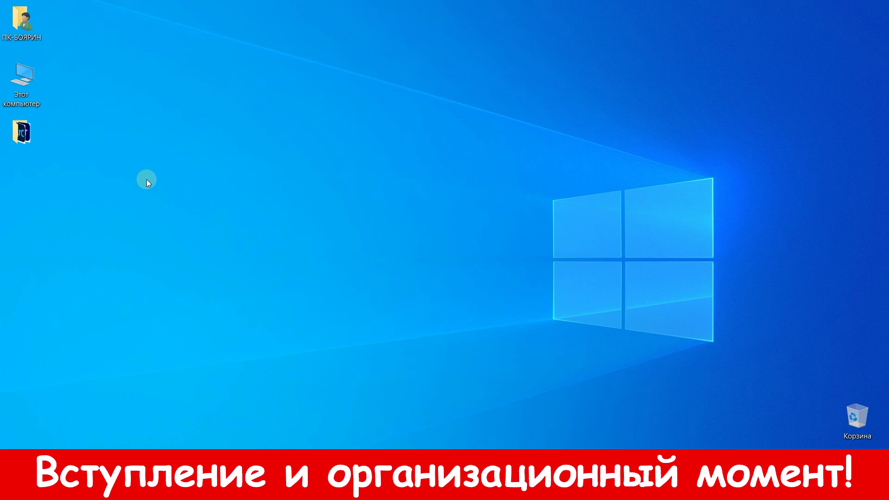
Open Disk Management in the Computer Management console to view the disks and partitions.
right_click(35, 96)
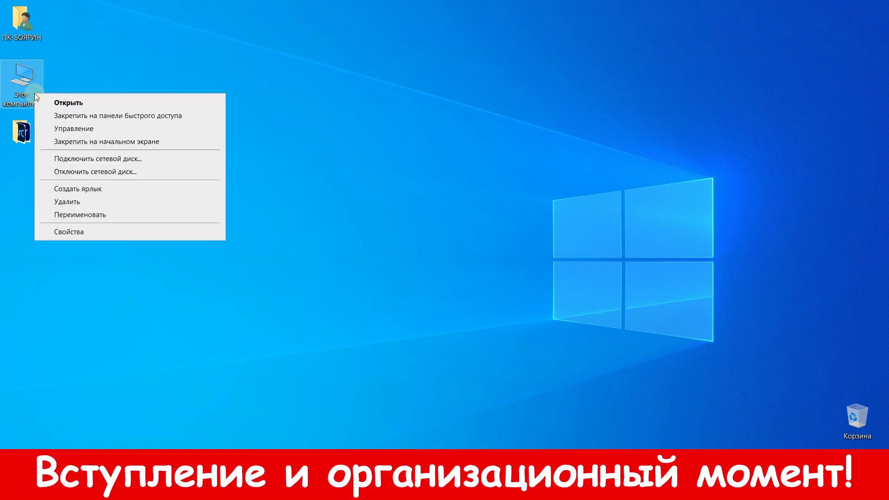
left_click(56, 129)
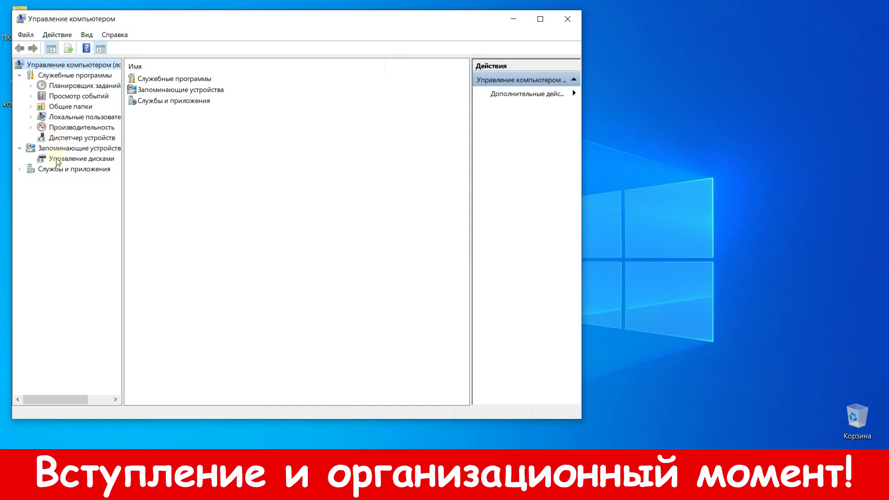
left_click(68, 159)
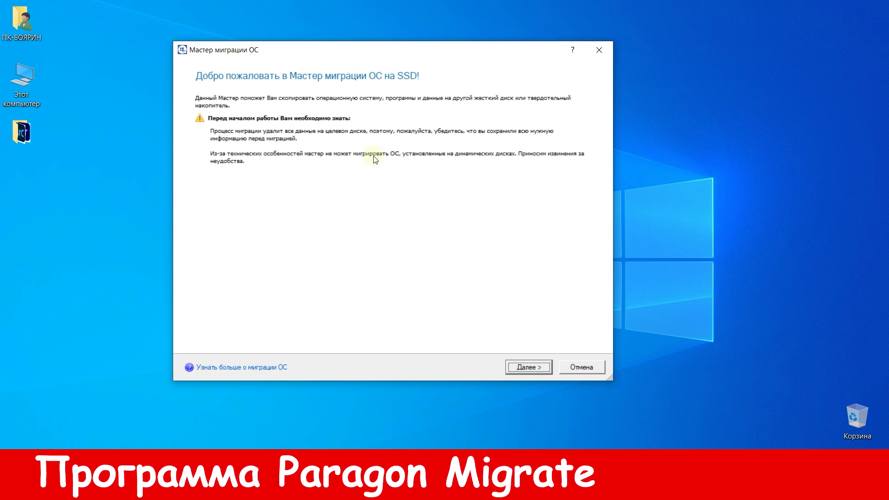
Migrate Windows 10 from C: to the KINGSTON SHFS37A120G disk, using all available space for the OS partition, and close the wizard.
left_click(526, 366)
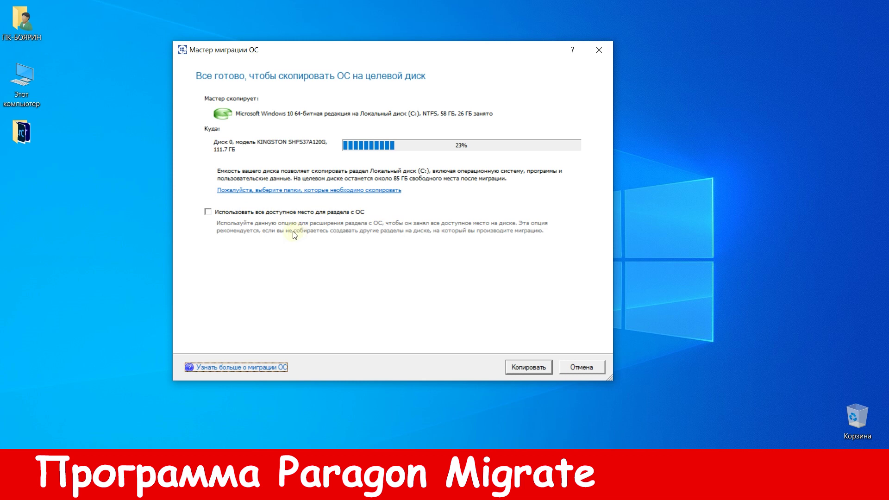
left_click(208, 213)
left_click(531, 367)
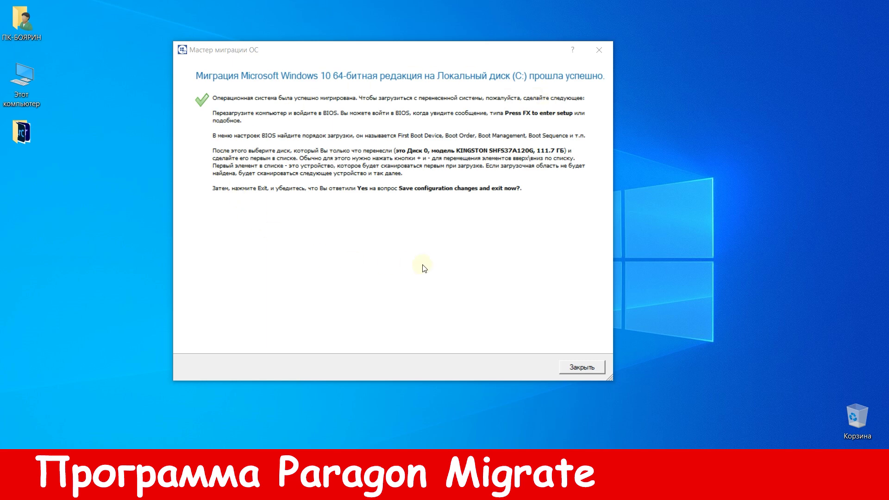
left_click(573, 369)
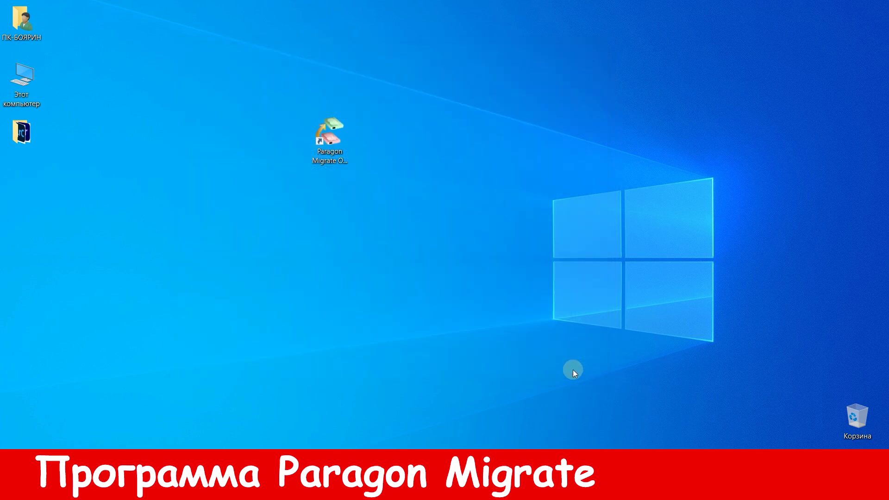
Examine the partitions on Disk 0 and the D: volume on Disk 1 in Disk Management, and close the console.
right_click(36, 87)
left_click(55, 123)
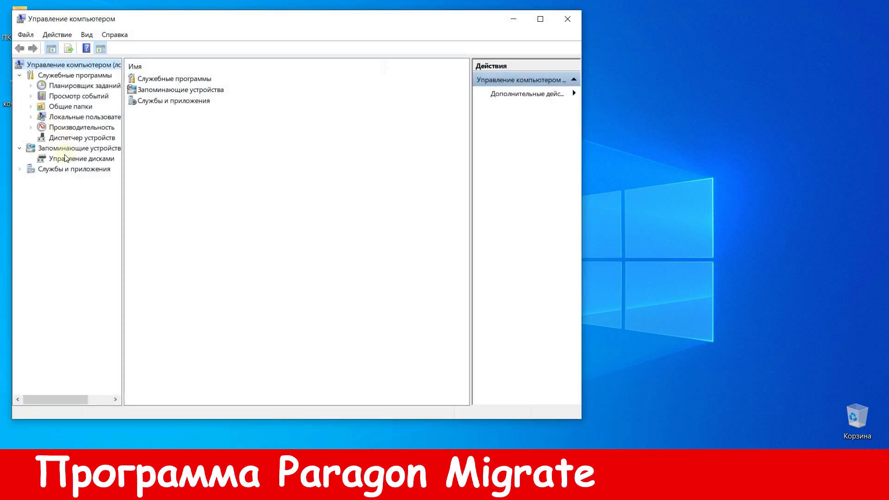
left_click(65, 159)
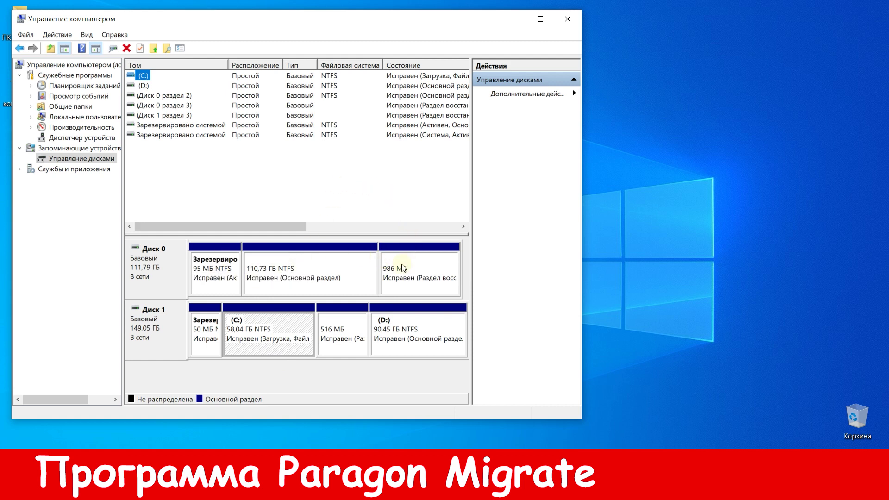
left_click(391, 332)
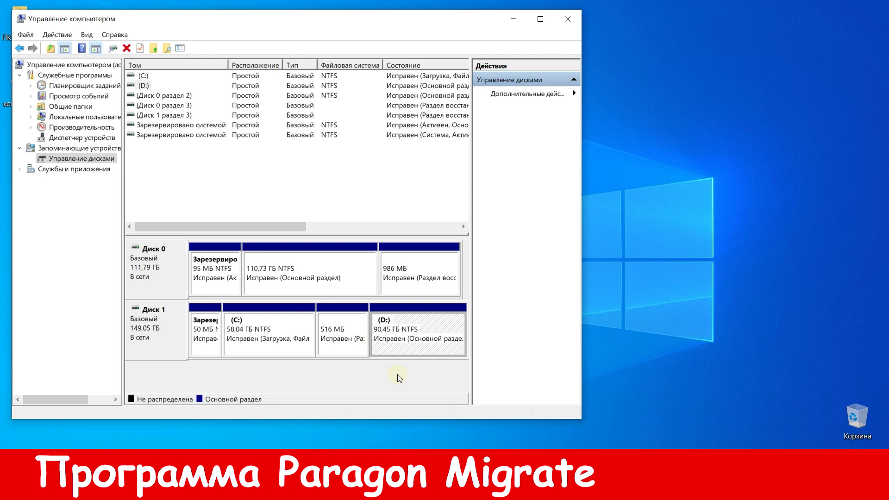
left_click(560, 19)
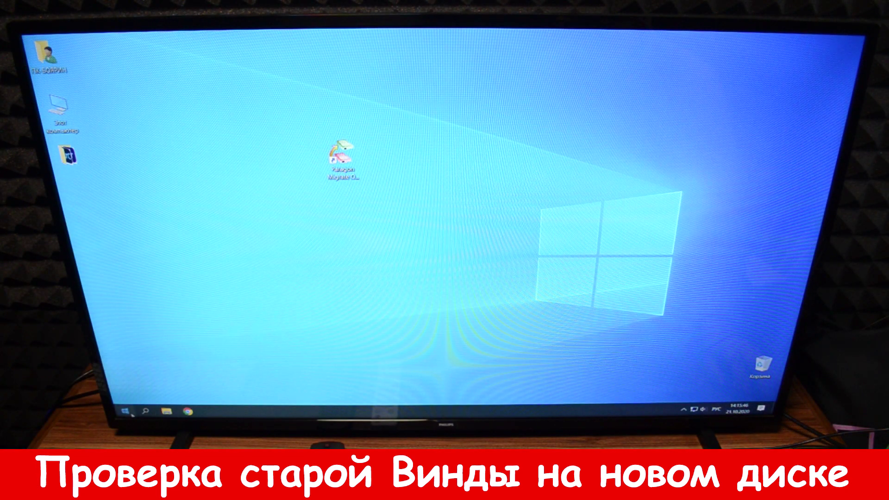
Restart the computer and enter the UEFI BIOS setup.
right_click(132, 414)
mouse_move(249, 397)
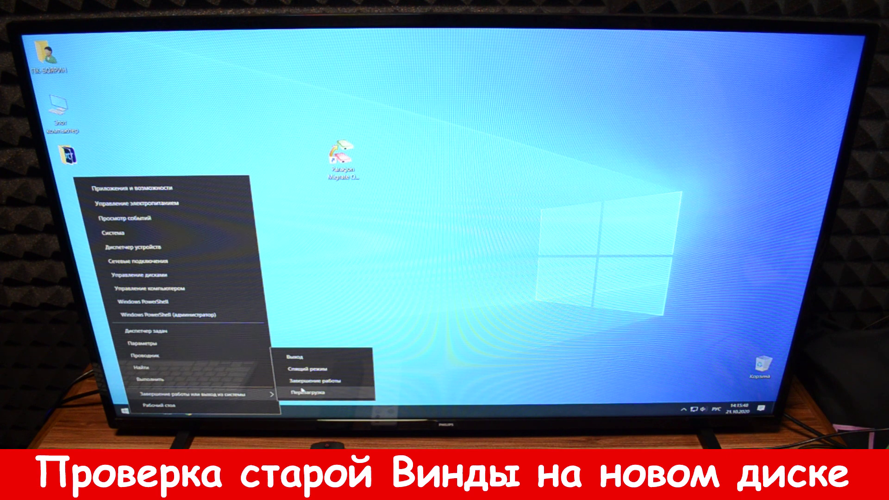
left_click(302, 392)
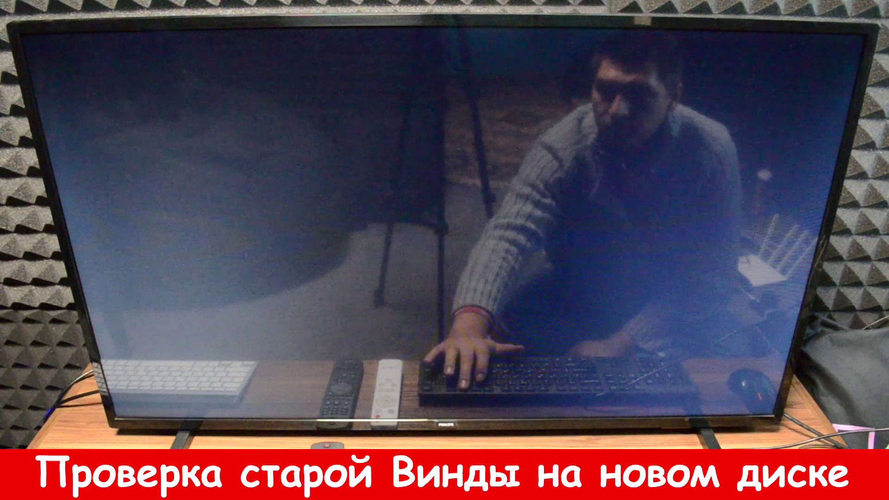
key("Return")
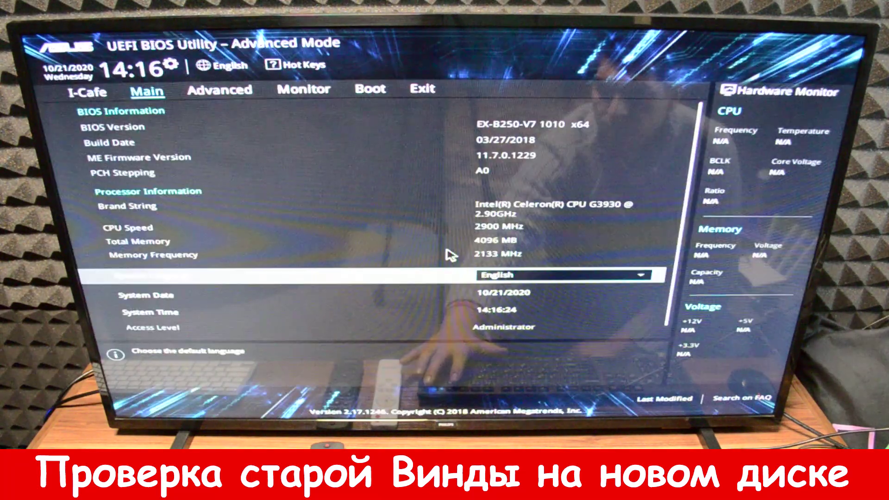
Open the Hard Drive BBS Priorities in the BIOS Boot settings.
key("Right")
key("Right")
key("Right")
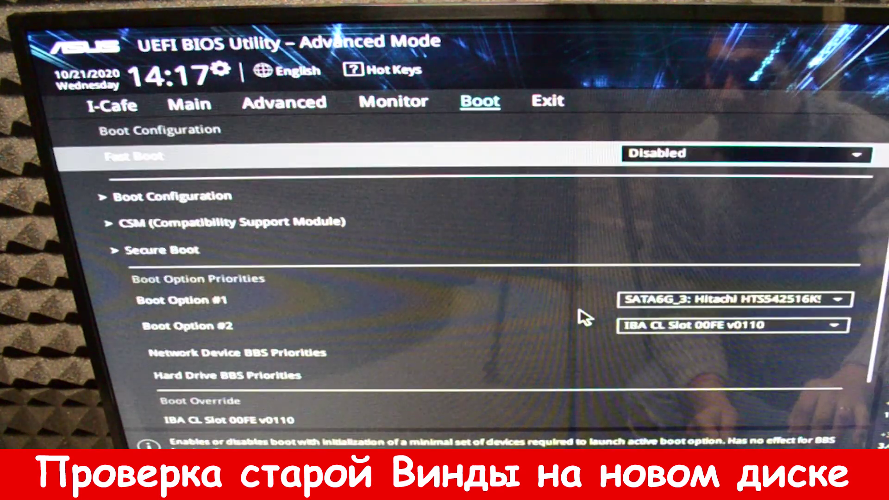
key("Down")
key("Down")
key("Down")
key("Down")
key("Down")
key("Down")
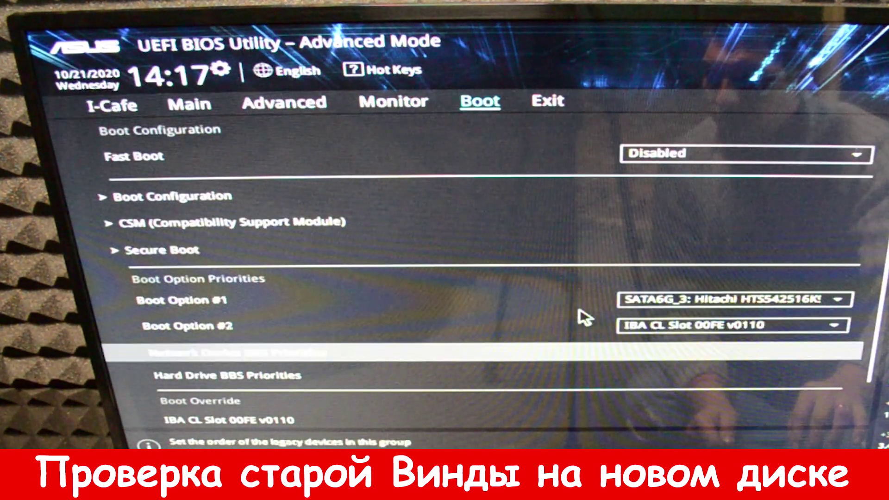
key("Down")
key("Return")
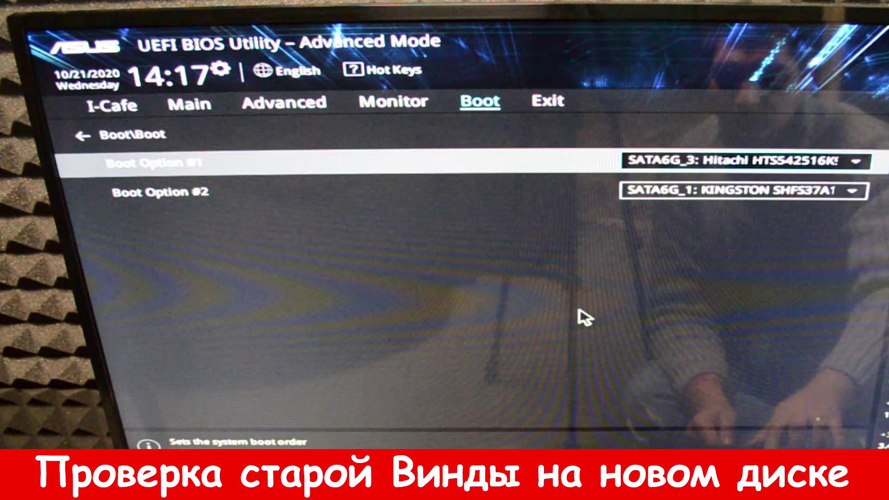
Set Boot Option #1 of the hard drive priorities to SATA6G_1: KINGSTON and return to the Boot settings.
key("Return")
key("Up")
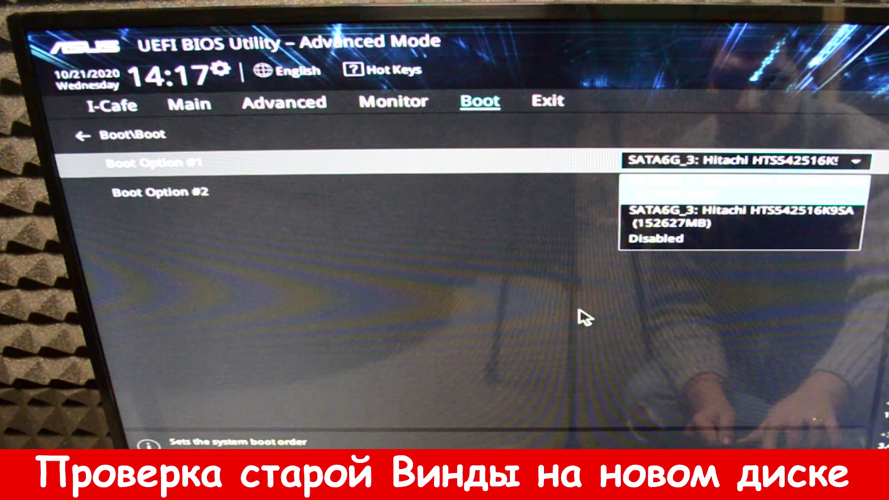
key("Return")
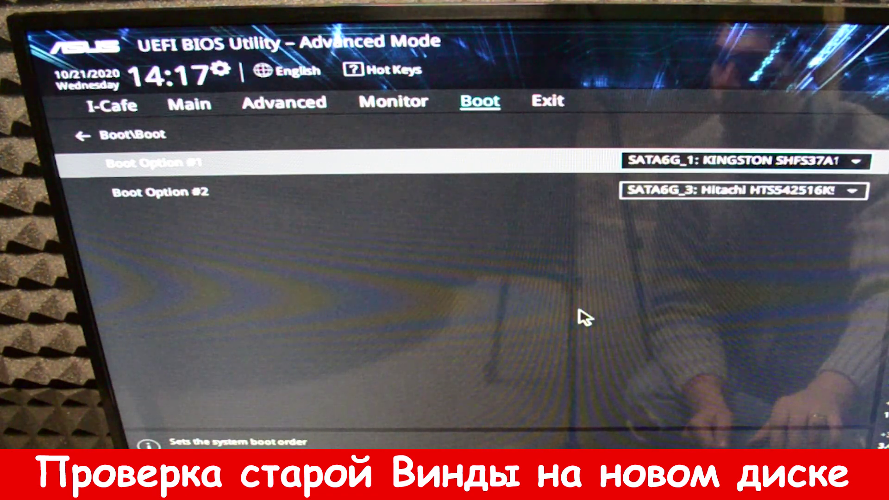
key("Escape")
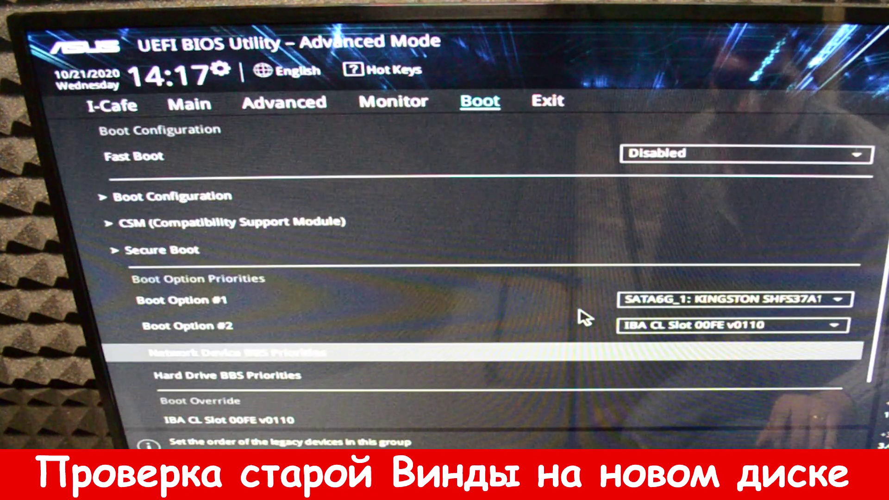
Check the main Boot Option #1 setting, and save the BIOS changes and restart the computer.
key("Up")
key("Up")
key("Return")
key("Escape")
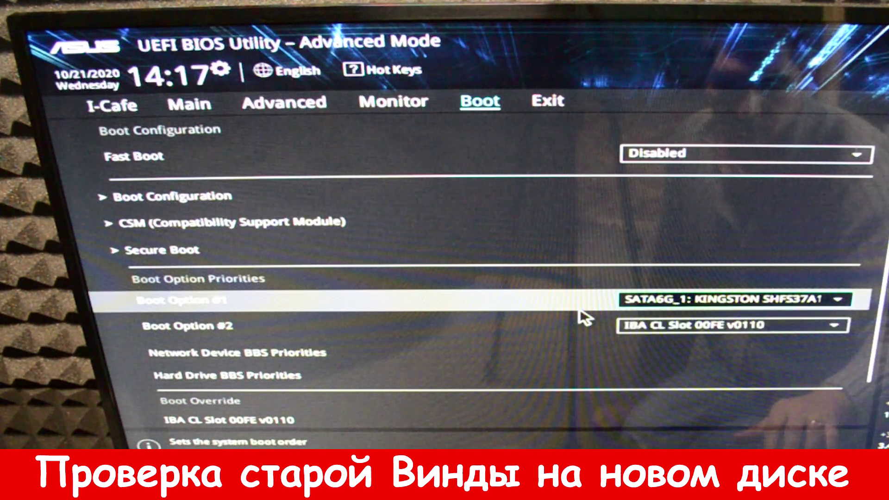
key("F10")
key("Return")
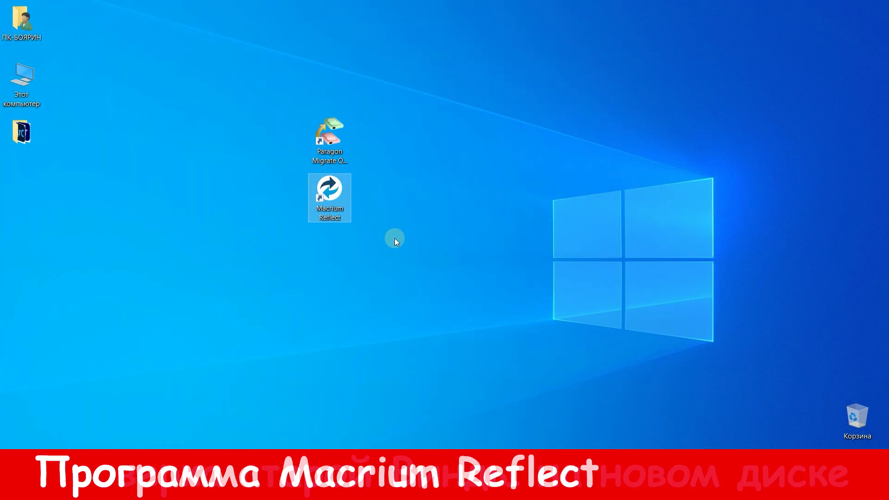
Launch Macrium Reflect, exclude partition D: of the Hitachi disk, and start cloning that disk.
double_click(329, 203)
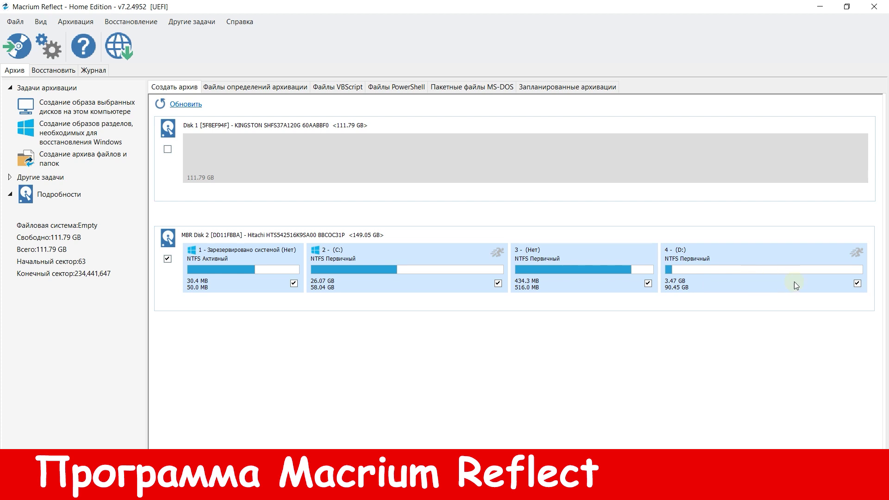
left_click(857, 283)
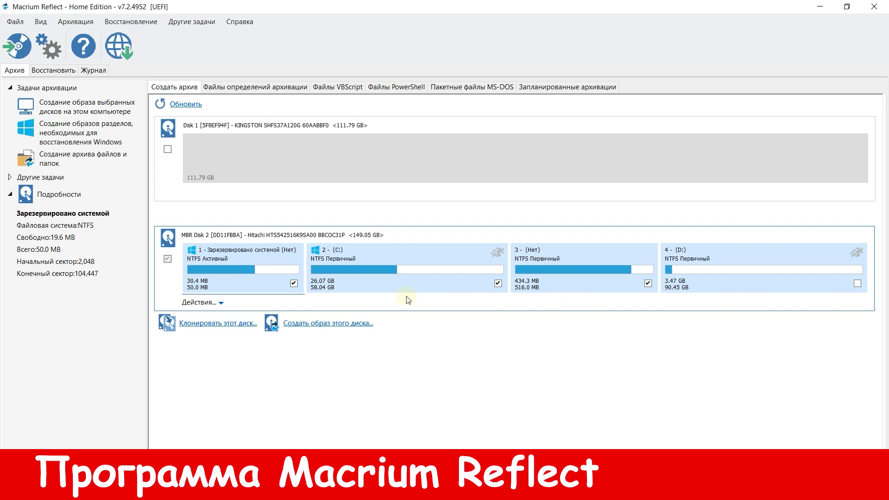
left_click(201, 323)
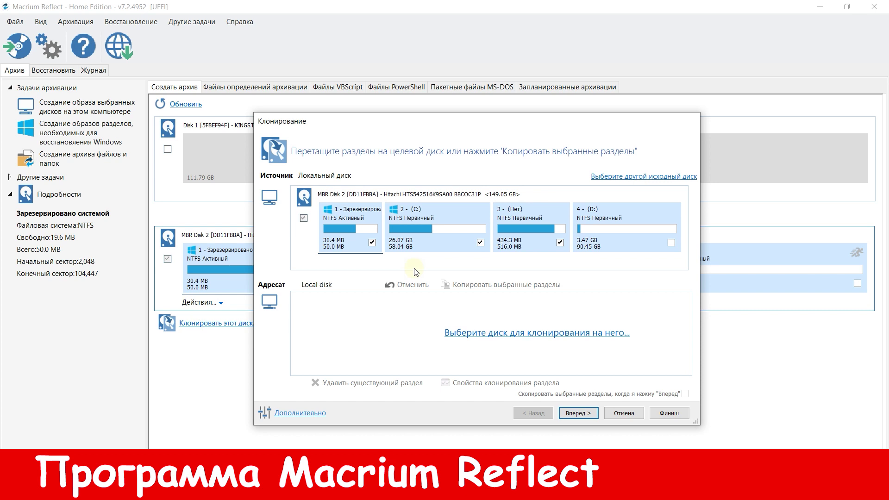
Choose the KINGSTON SHFS37A120G disk as the clone target and run the clone immediately without saving it as an XML file.
left_click(609, 337)
left_click(394, 421)
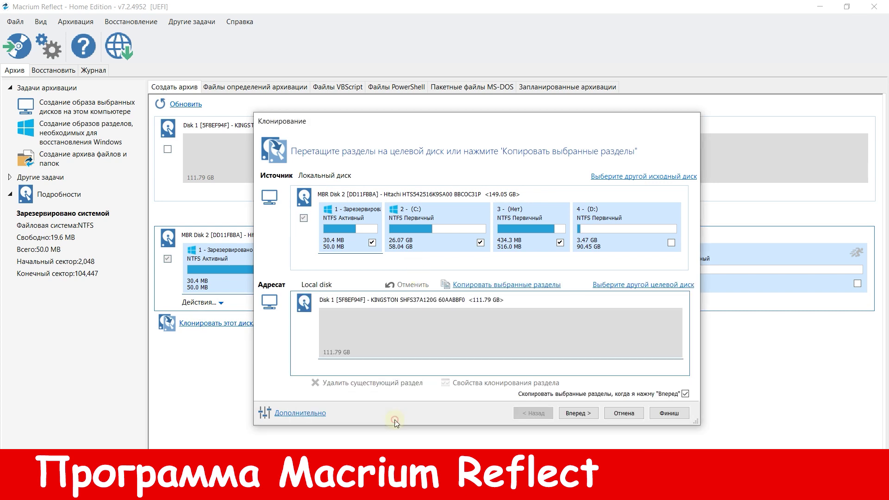
left_click(668, 414)
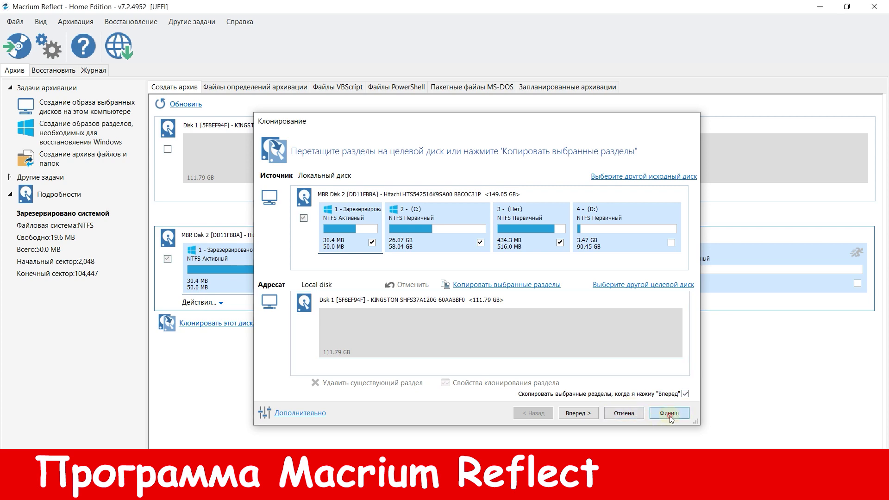
left_click(360, 225)
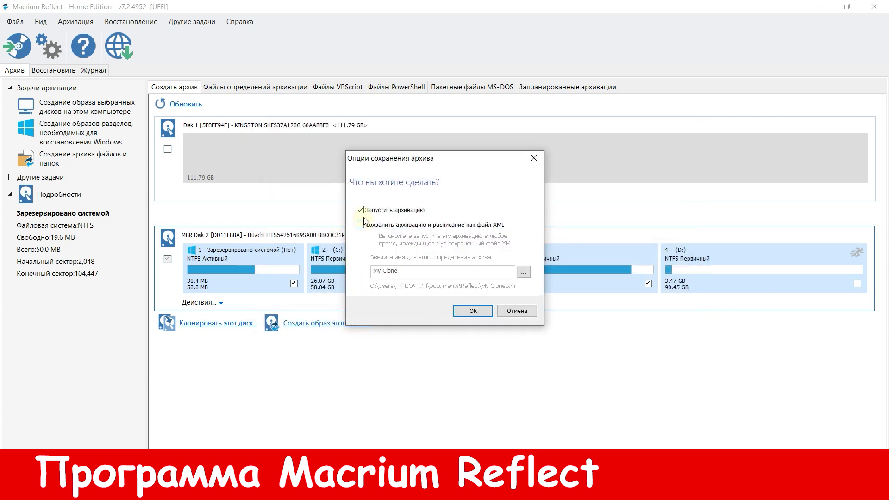
left_click(472, 310)
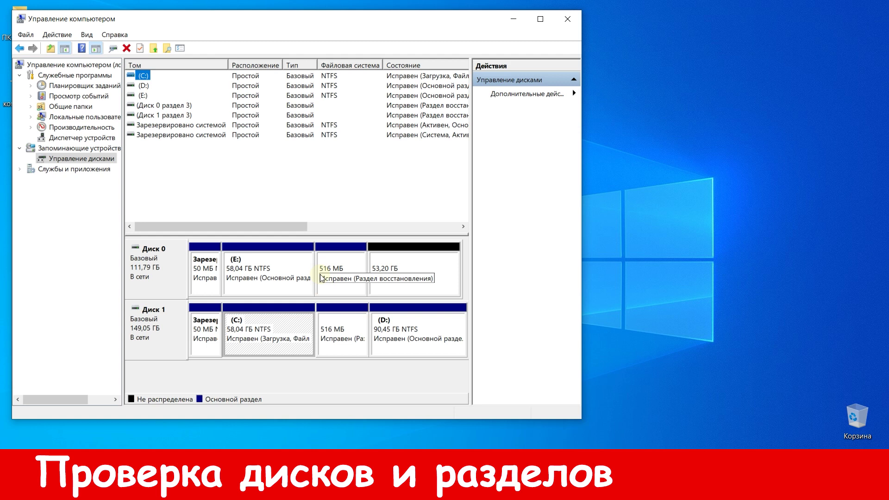
Inspect the unallocated space on Disk 0 in Disk Management.
left_click(393, 271)
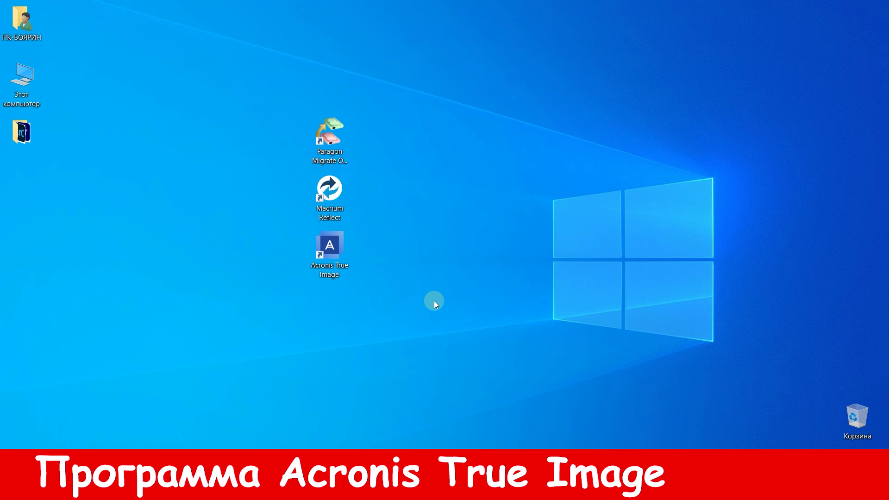
Launch Acronis True Image and open its disk cloning tool.
left_click(326, 266)
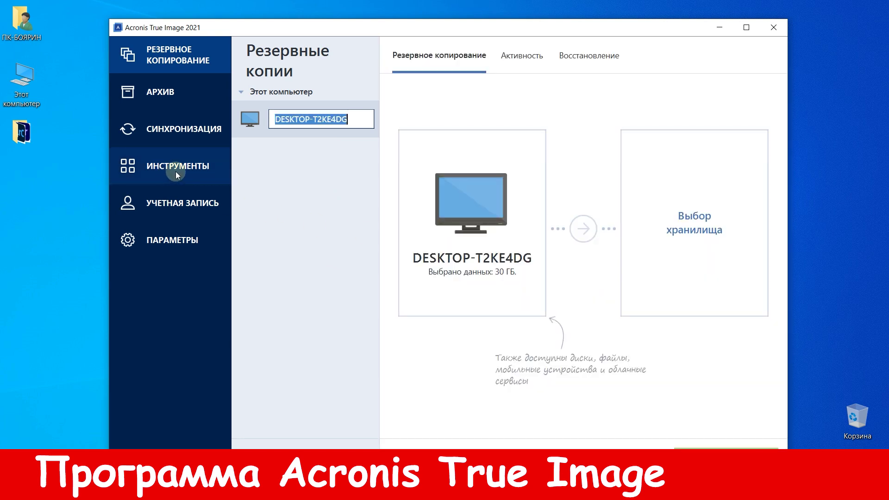
left_click(167, 169)
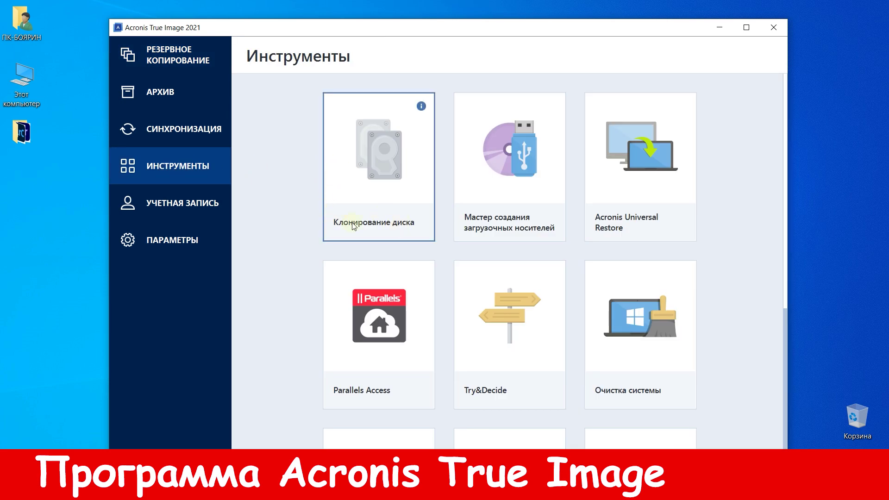
left_click(414, 180)
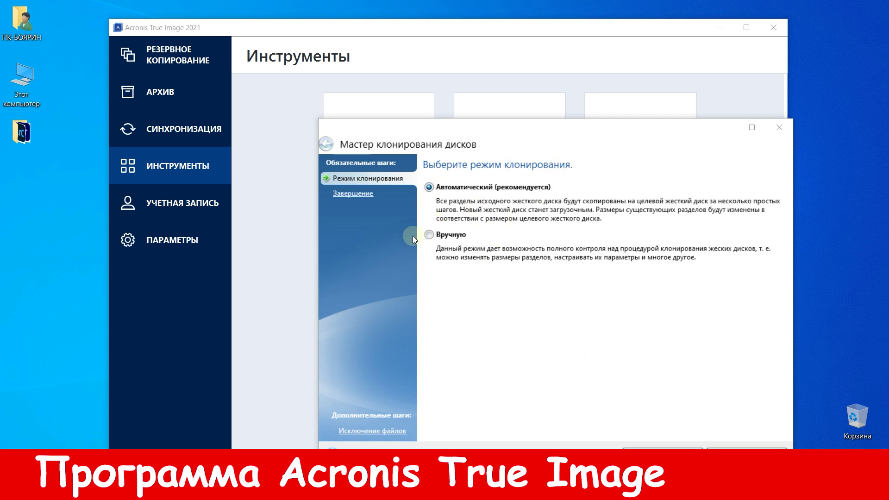
Choose the manual cloning mode and select Disk 2, the 149.1 GB Hitachi drive, as the source disk.
left_click(445, 235)
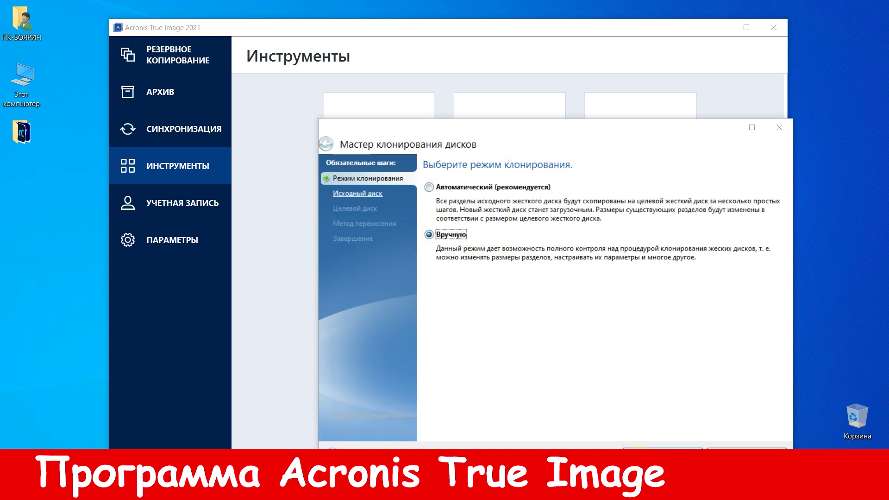
left_click(659, 456)
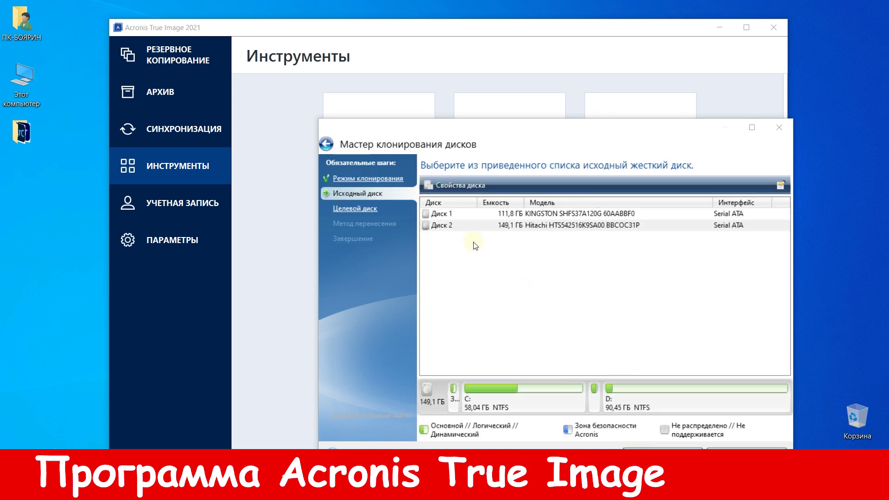
left_click(439, 225)
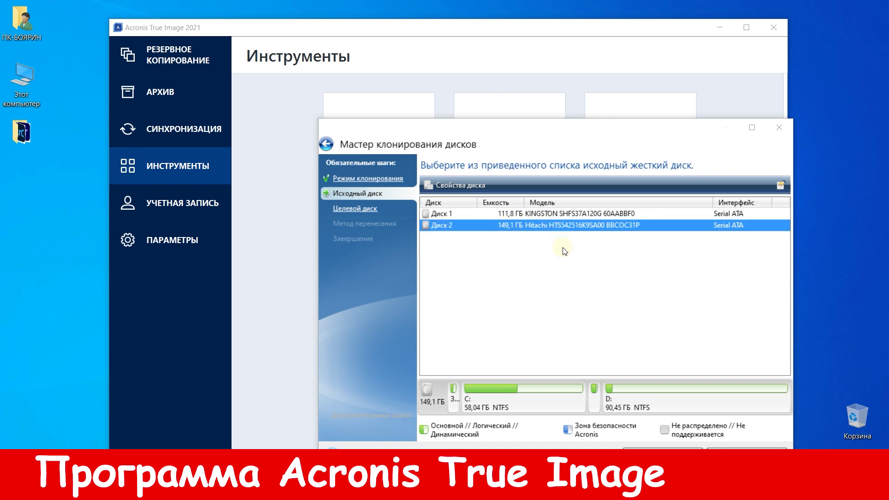
Choose Disk 1, the 111.8 GB KINGSTON SHFS37A120G, as the target disk with the proportional transfer method.
left_click(659, 456)
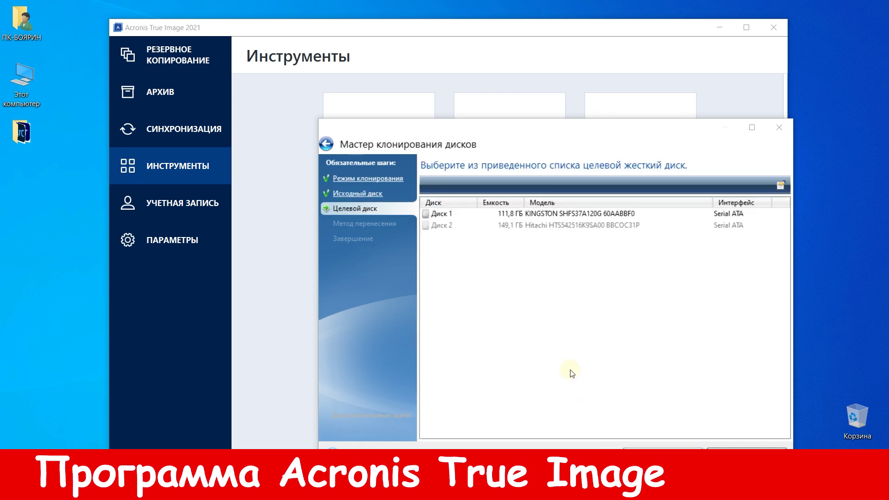
left_click(509, 215)
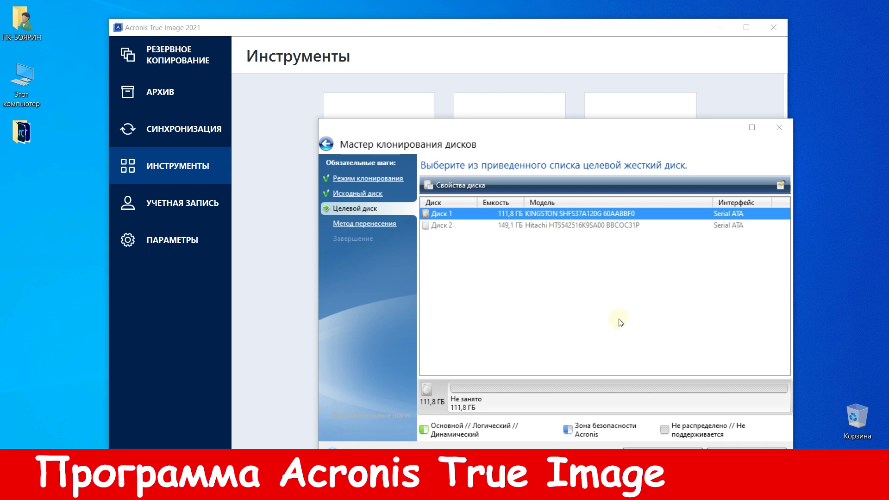
left_click(647, 456)
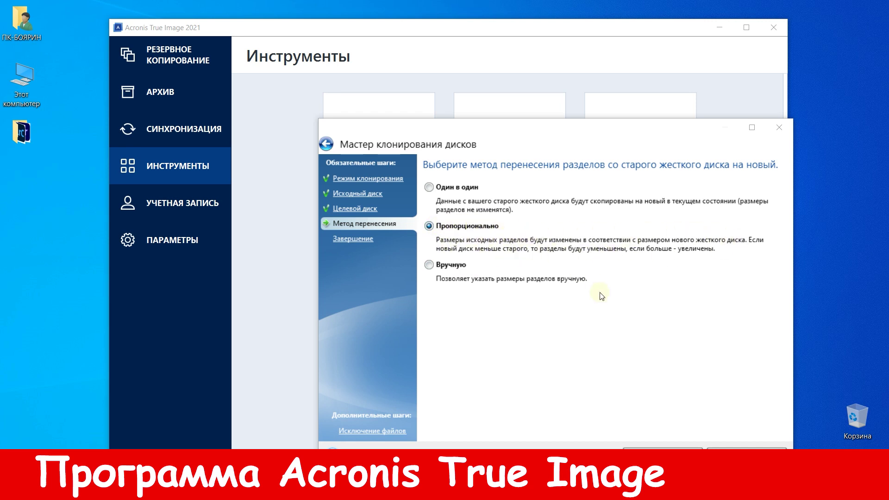
left_click(633, 448)
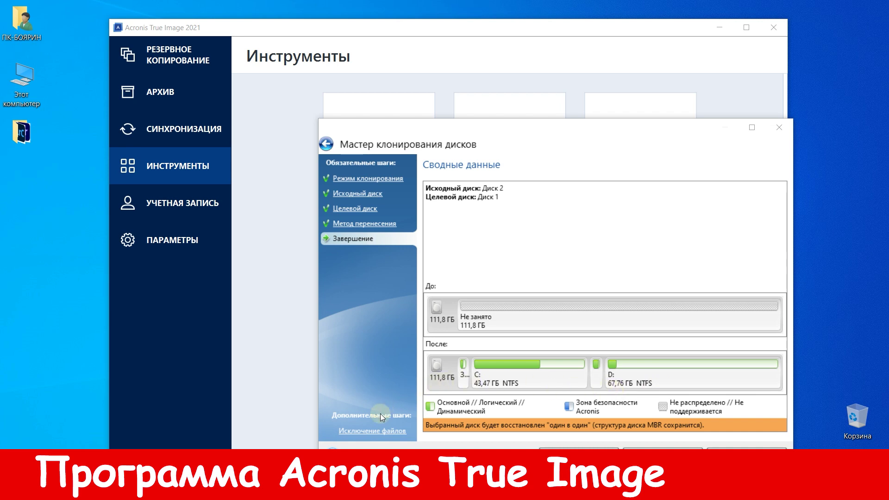
Go through the file exclusion options for local disk D:, return to the summary and start the cloning.
left_click(382, 432)
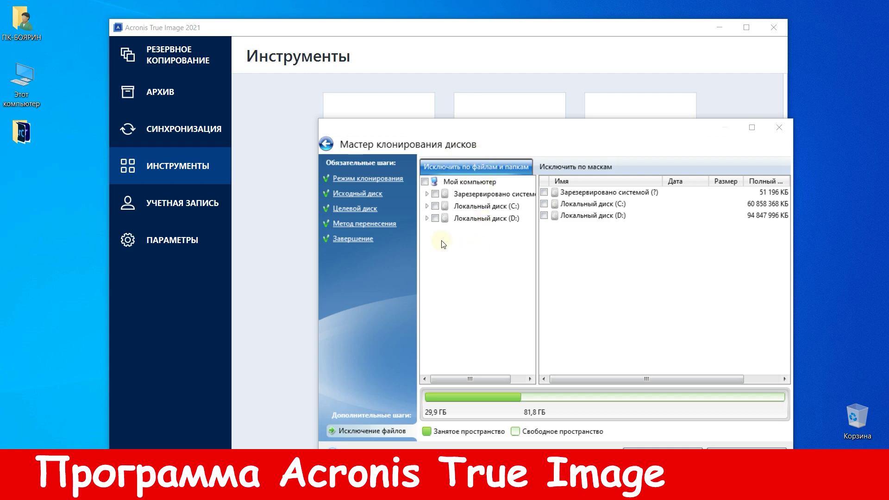
left_click(435, 218)
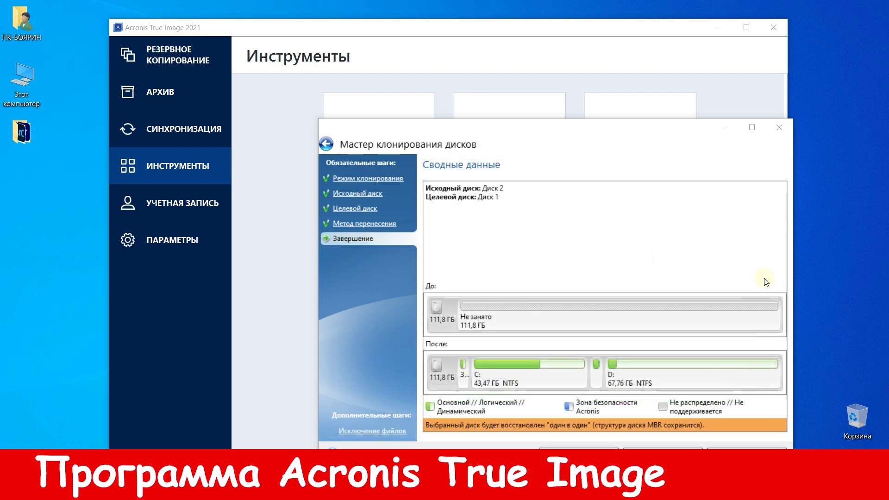
left_click(660, 451)
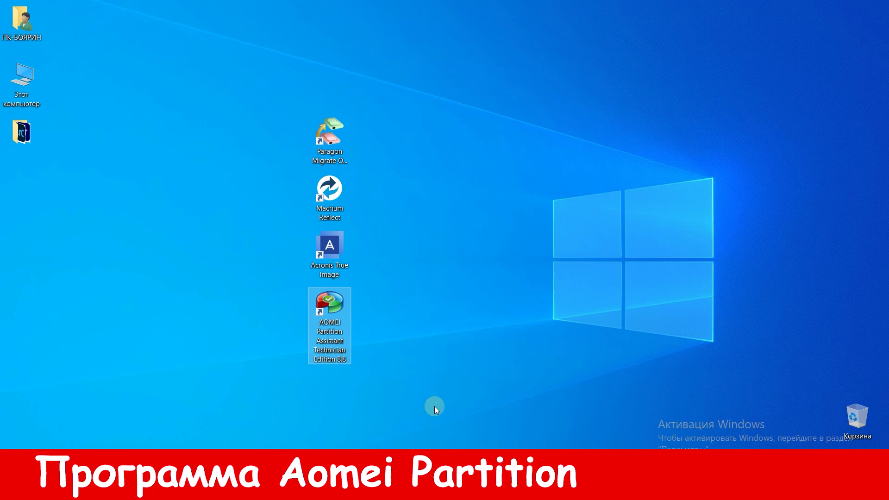
Launch AOMEI Partition Assistant and start an OS migration to the 111.79 GB unallocated space on Disk 1.
double_click(337, 321)
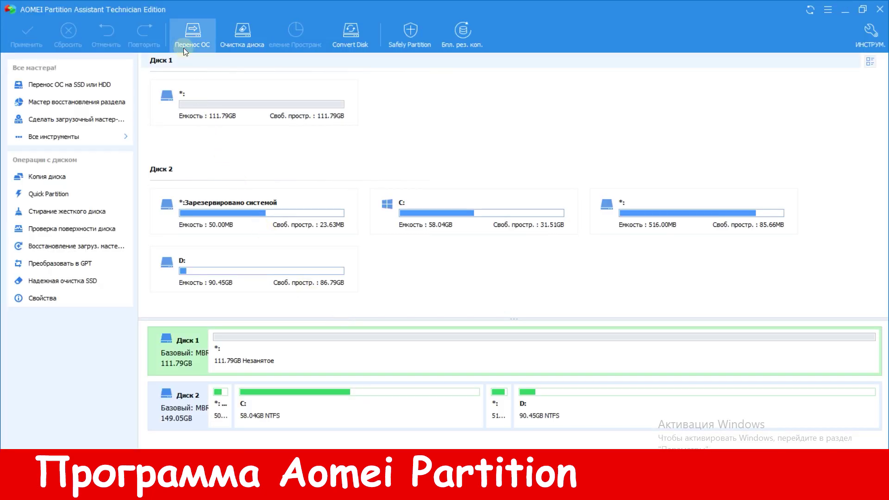
left_click(205, 43)
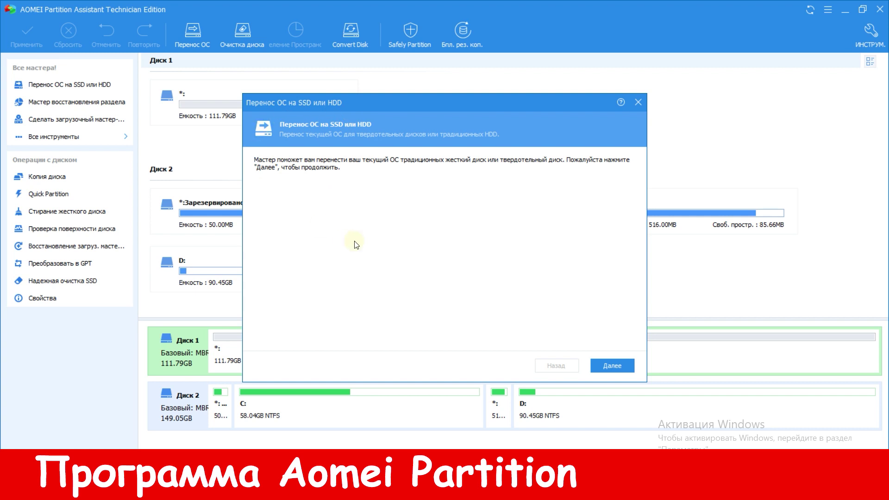
left_click(611, 366)
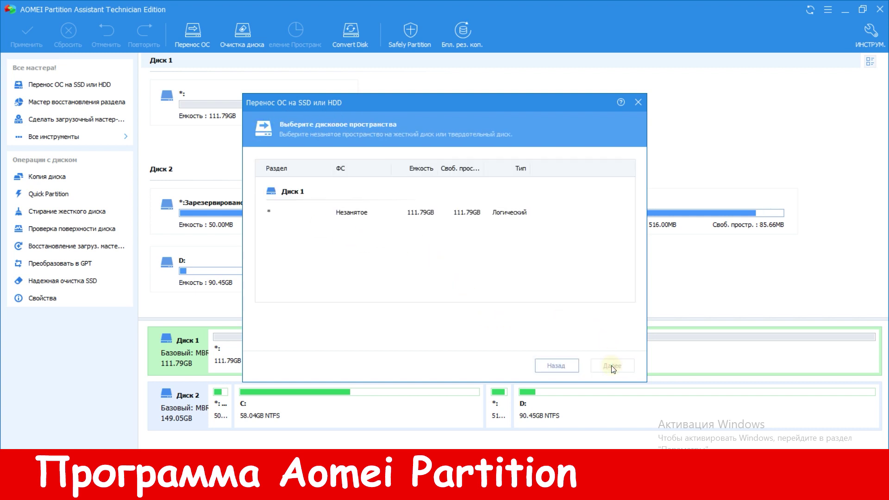
left_click(347, 212)
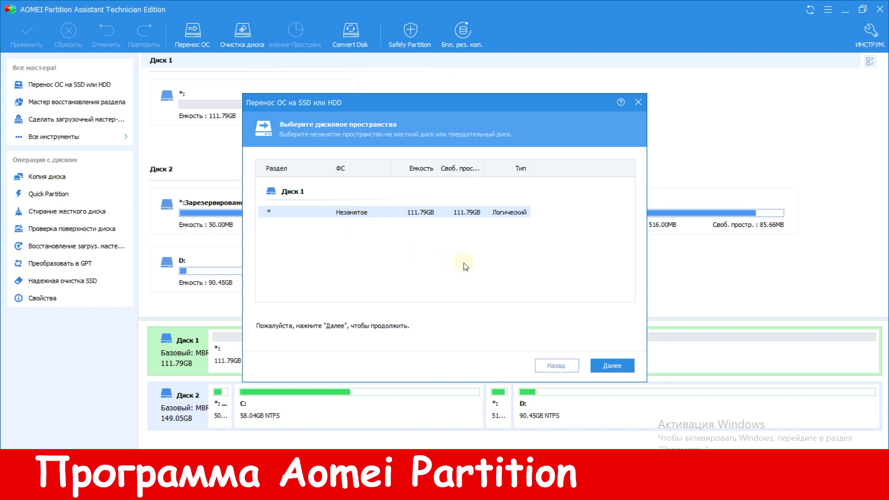
left_click(603, 369)
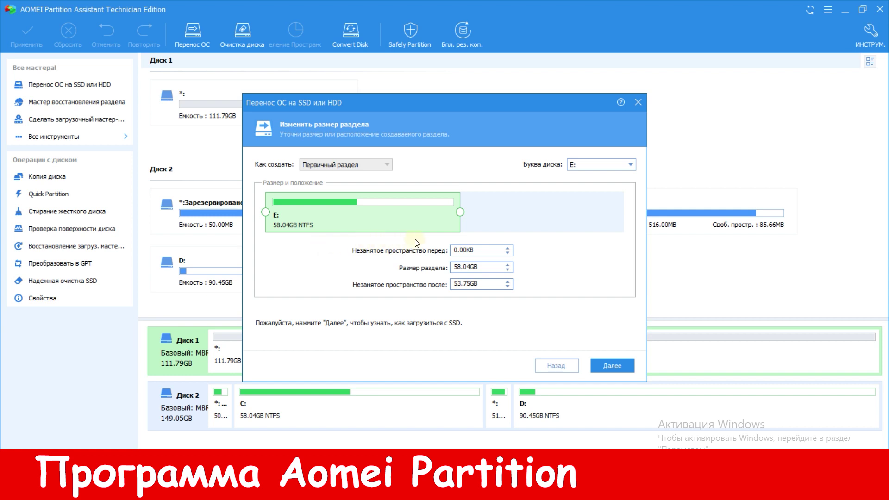
Enlarge the migrated system partition E: to about 110.09 GB and finish the migration wizard.
left_click_drag(460, 209, 618, 217)
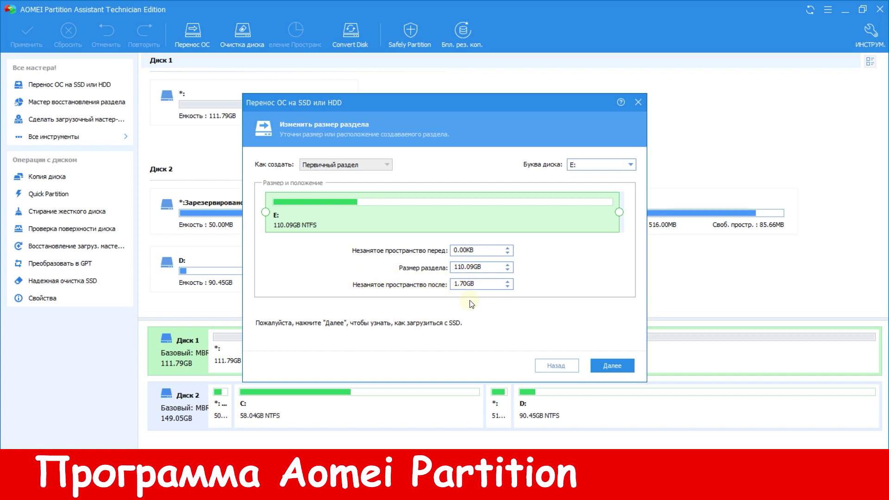
left_click(604, 365)
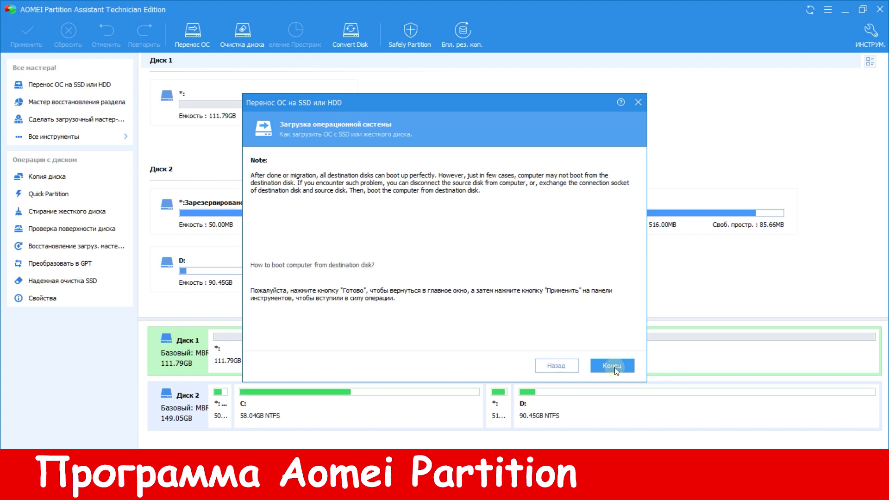
left_click(615, 368)
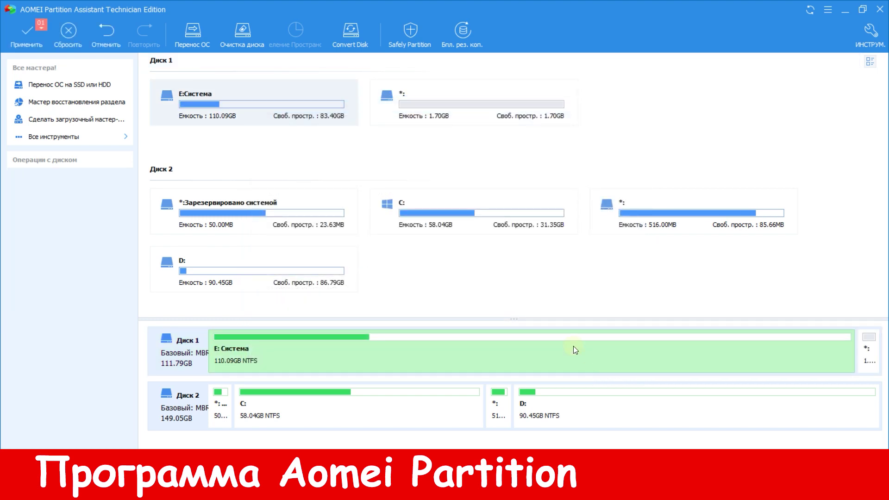
Apply the pending OS migration and restart into PreOS mode to execute it.
left_click(29, 43)
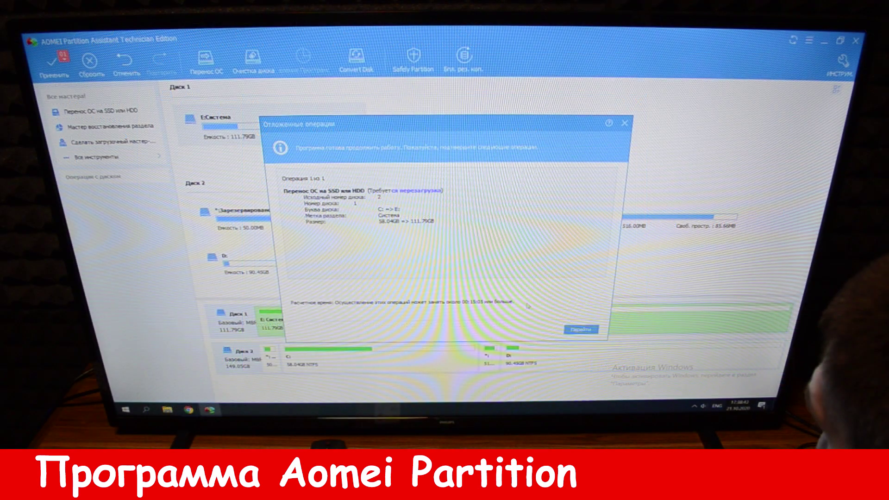
left_click(582, 330)
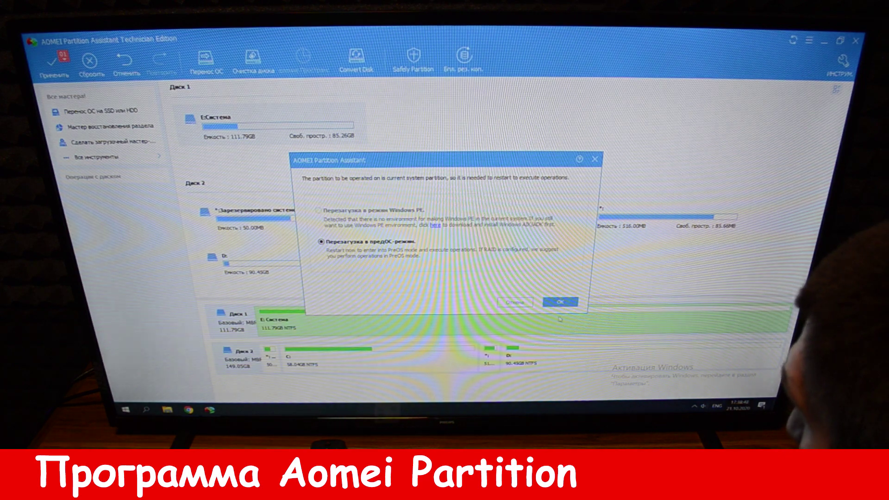
left_click(558, 303)
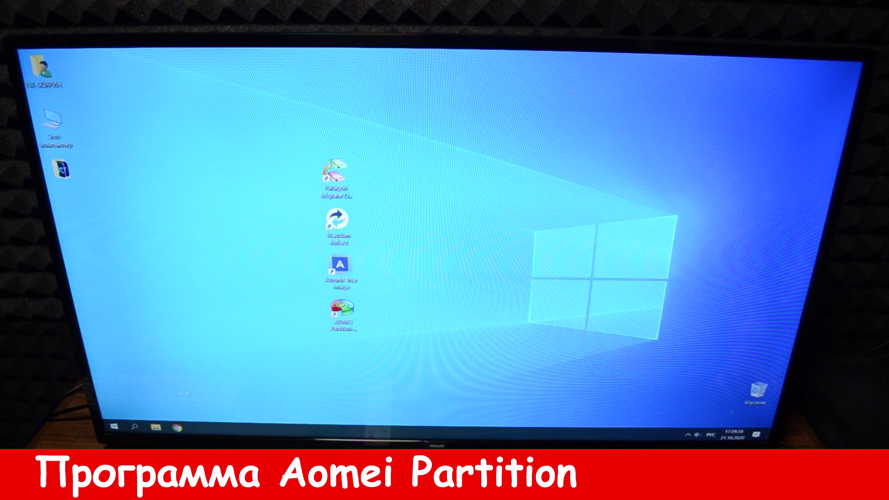
Restart the computer from the Windows desktop.
left_click(114, 425)
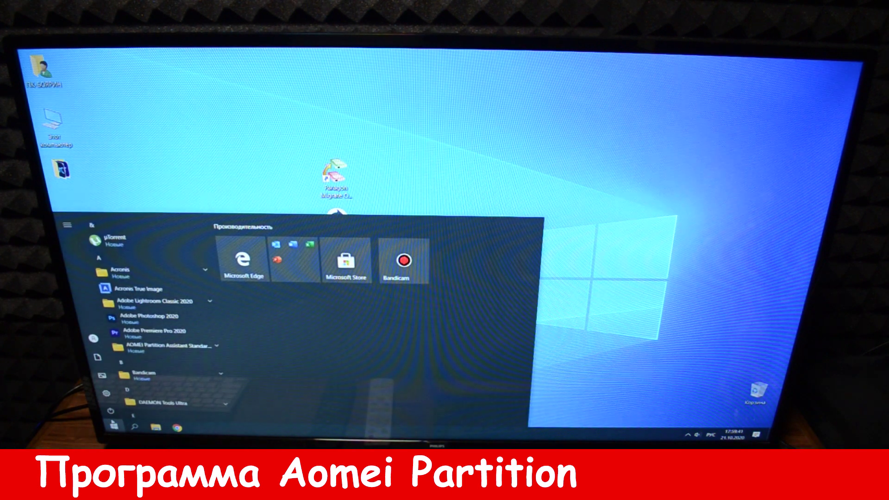
left_click(111, 411)
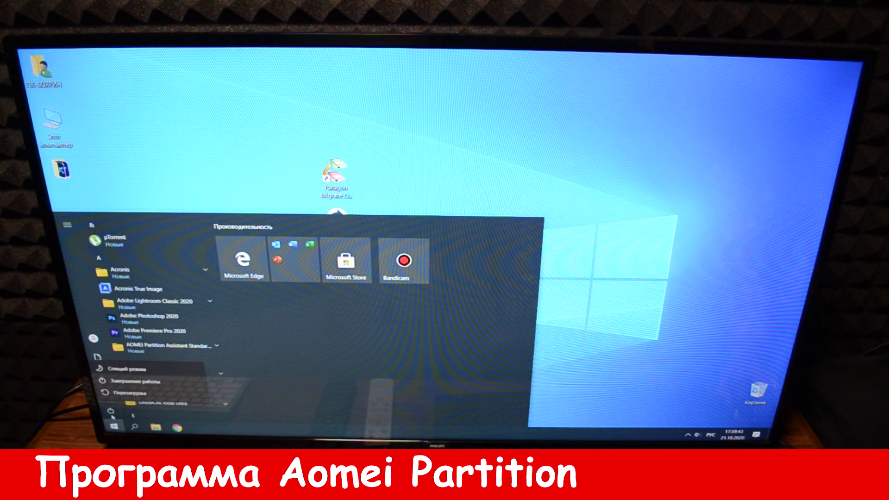
left_click(125, 393)
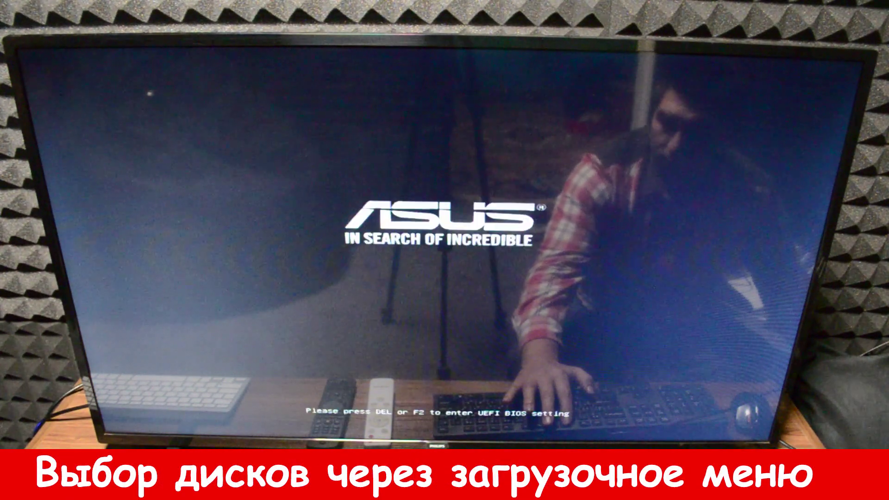
Bring up the boot device menu during startup and boot from SATA6G_1: KINGSTON SHFS37A120G.
key("F8")
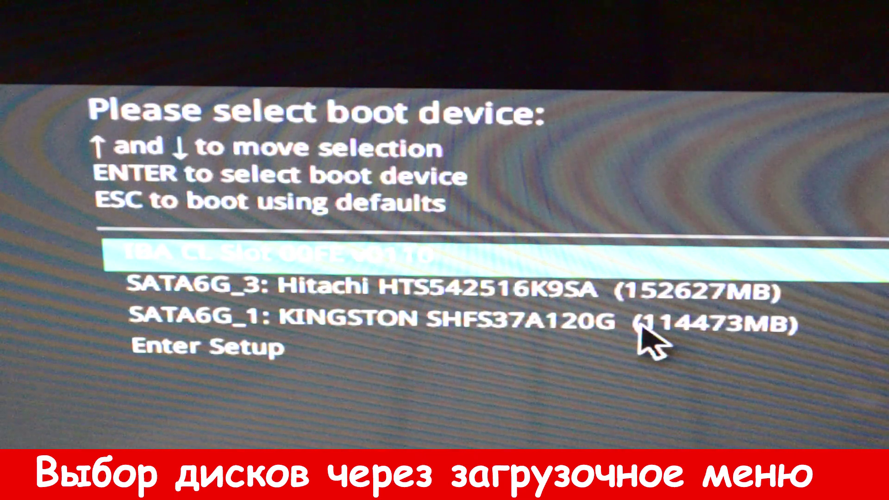
key("Down")
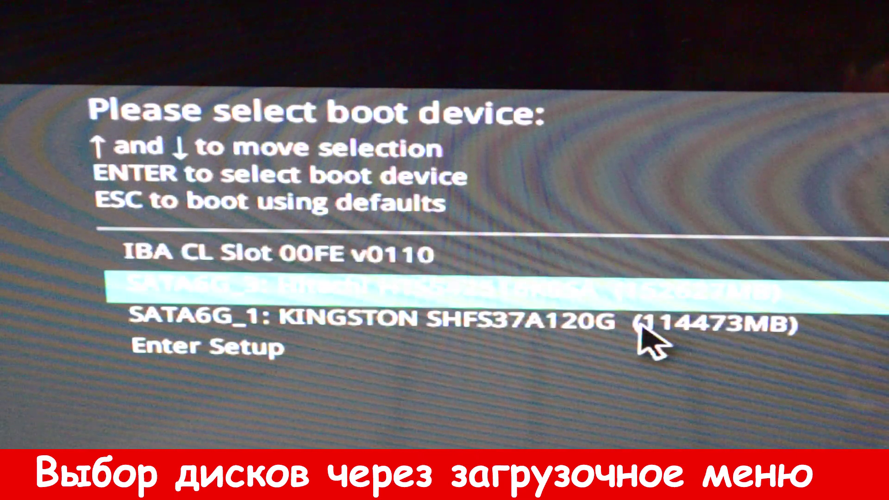
key("Down")
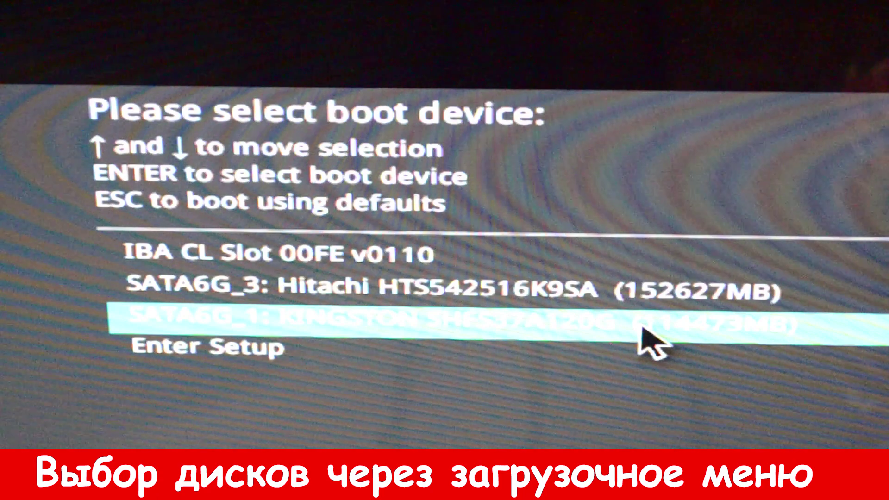
key("Return")
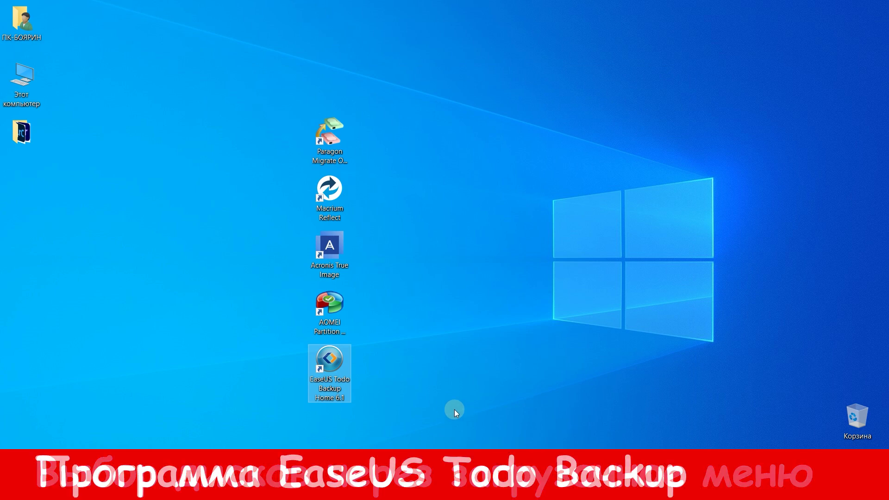
Launch EaseUS Todo Backup and open its disk cloning tool.
double_click(336, 361)
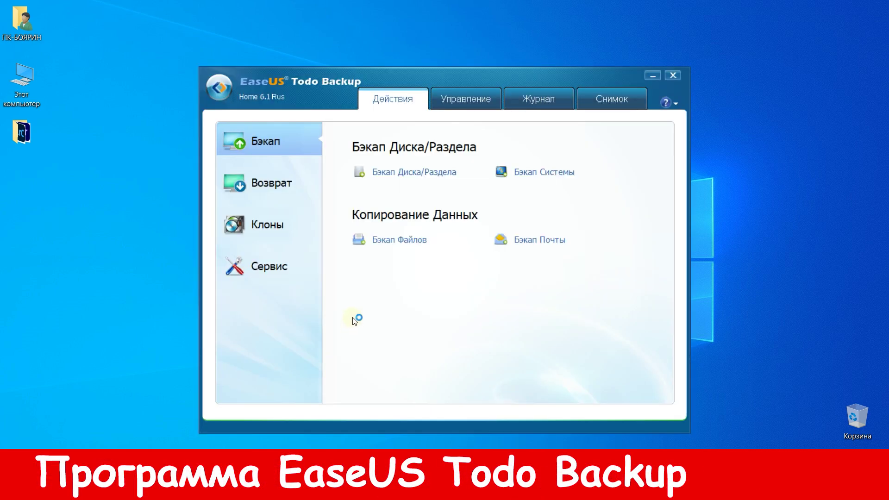
left_click(266, 225)
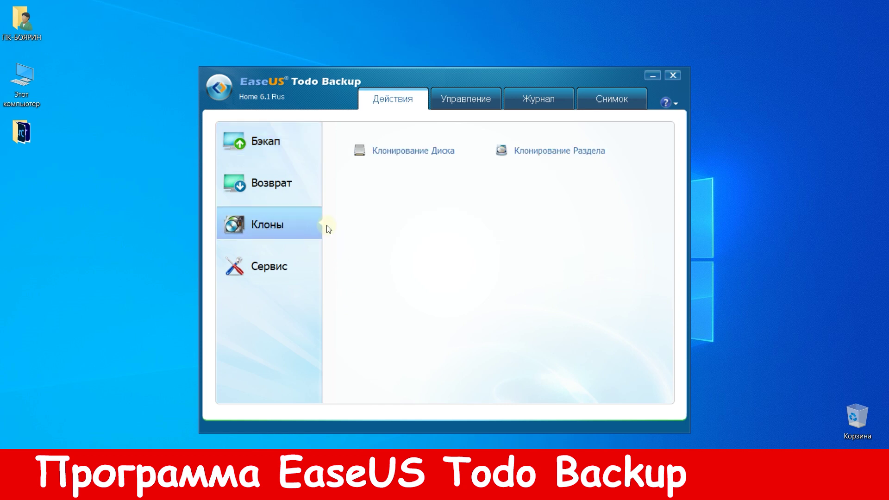
left_click(384, 155)
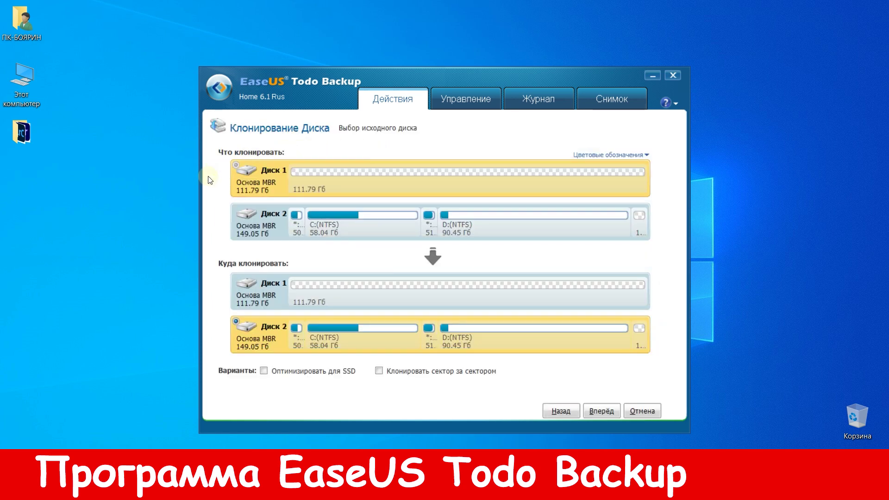
Set the 149.05 GB Disk 2 as the clone source and the 111.79 GB Disk 1 as the destination.
left_click(241, 217)
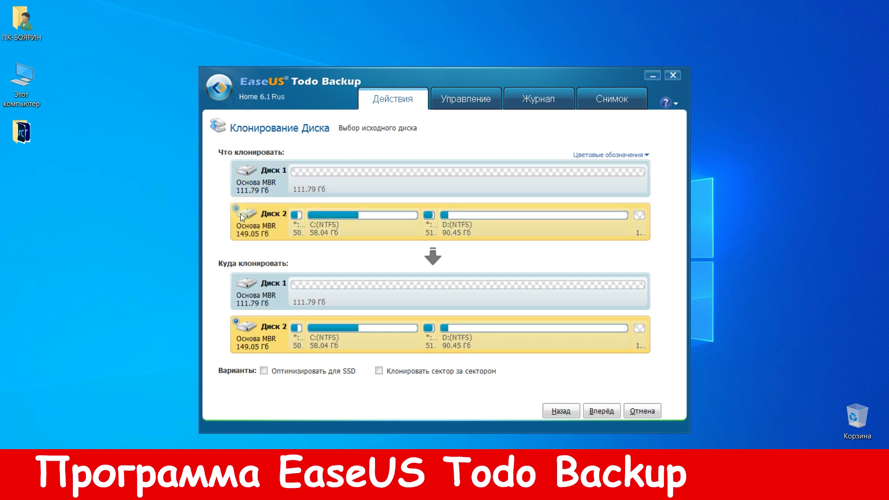
left_click(235, 279)
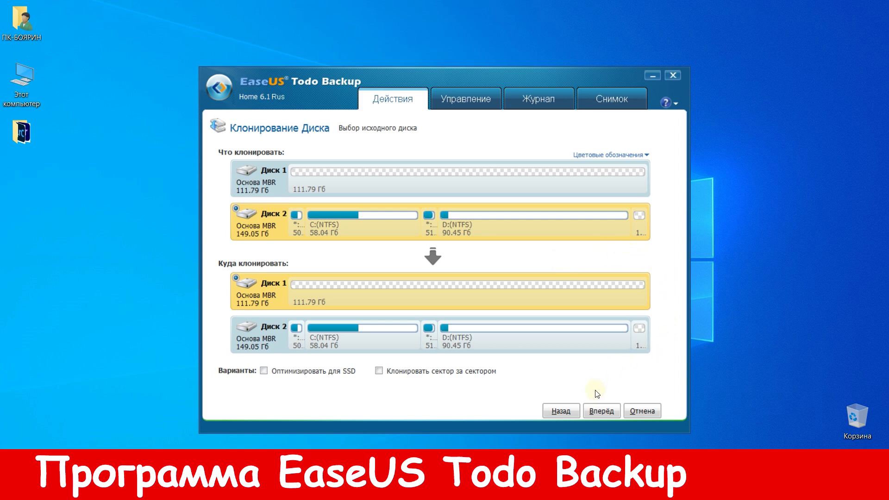
left_click(598, 409)
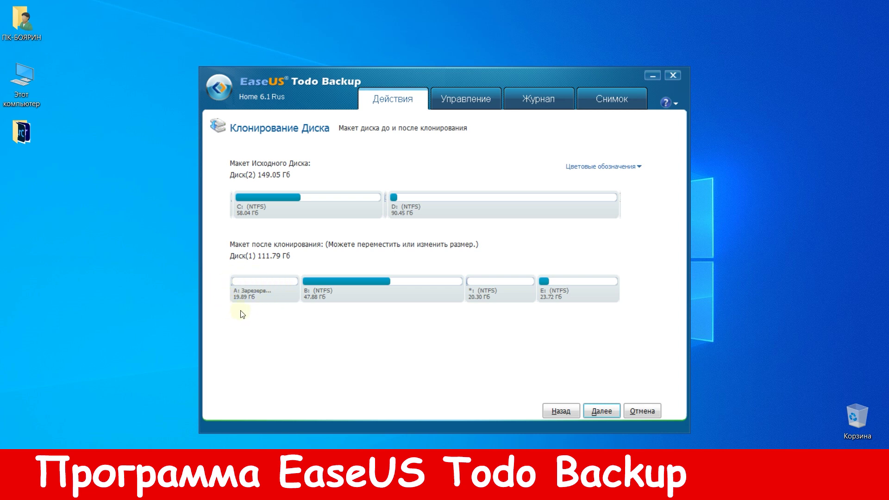
Shrink the system reserved partition to about 886 MB, resize B: to 60.54 GB and E: to 49.69 GB, and start the cloning.
left_click(279, 293)
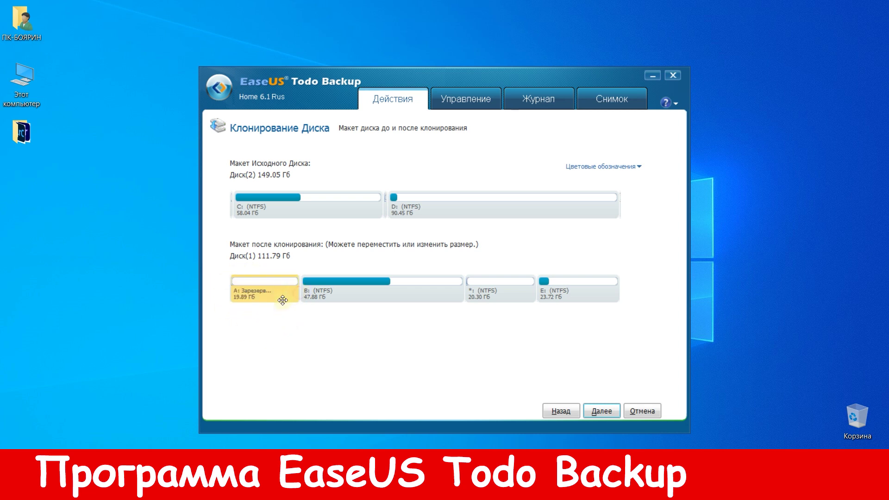
left_click_drag(299, 291, 234, 291)
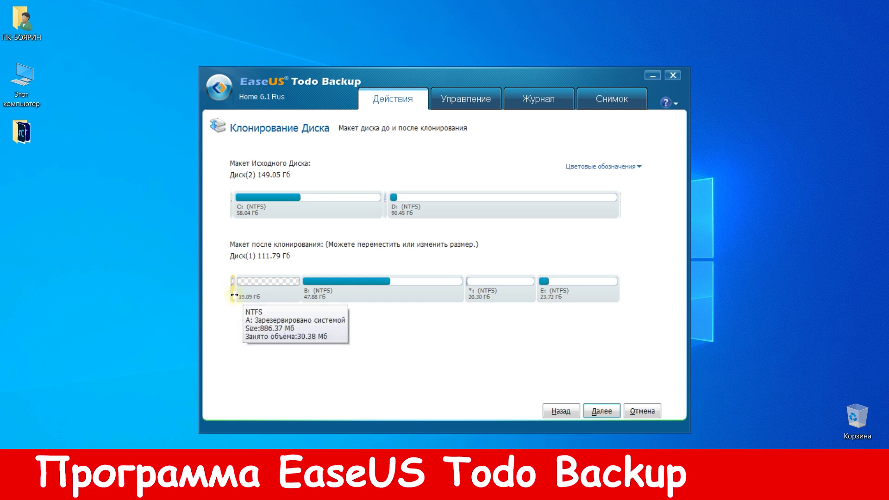
left_click(329, 286)
left_click_drag(302, 296, 212, 317)
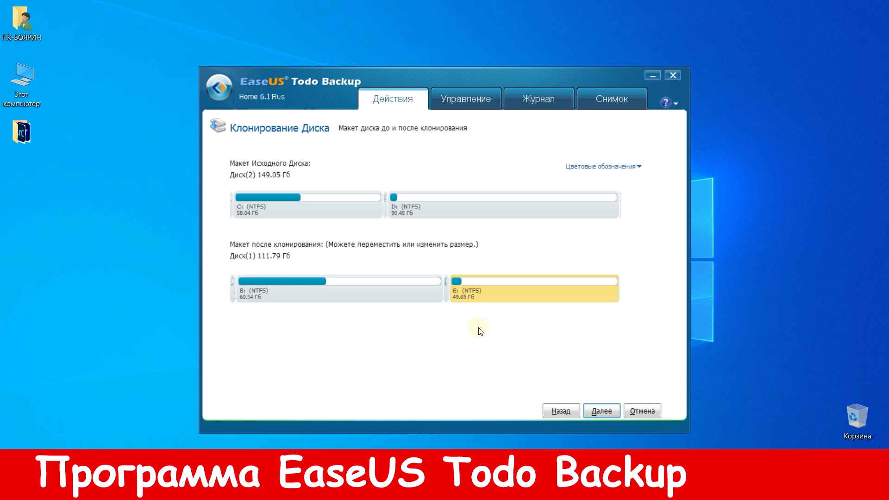
left_click(597, 410)
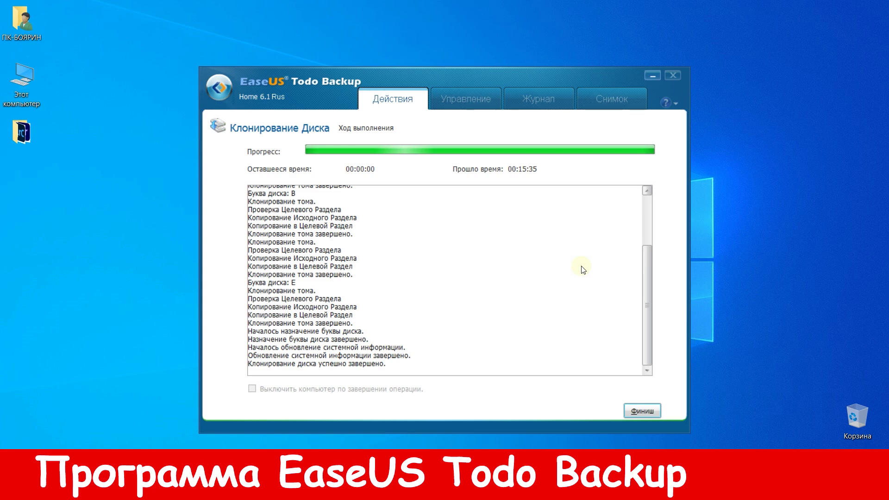
Finish the completed disk cloning and close EaseUS Todo Backup.
left_click(636, 413)
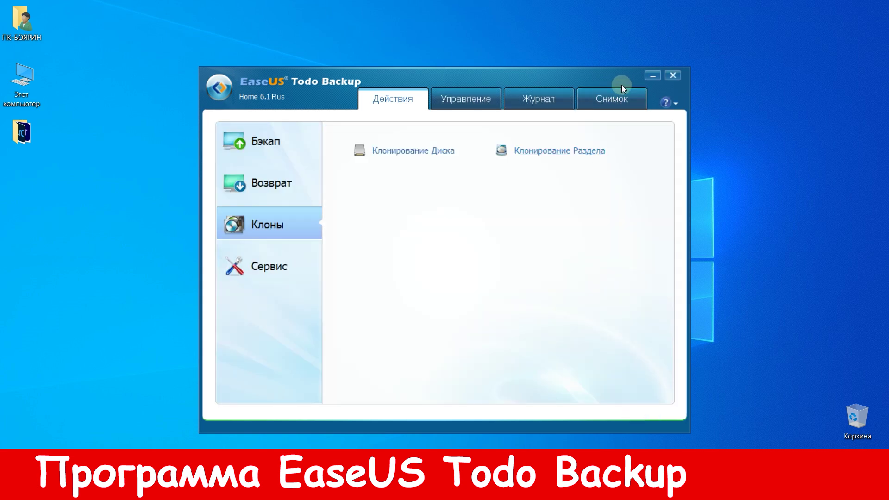
left_click(673, 76)
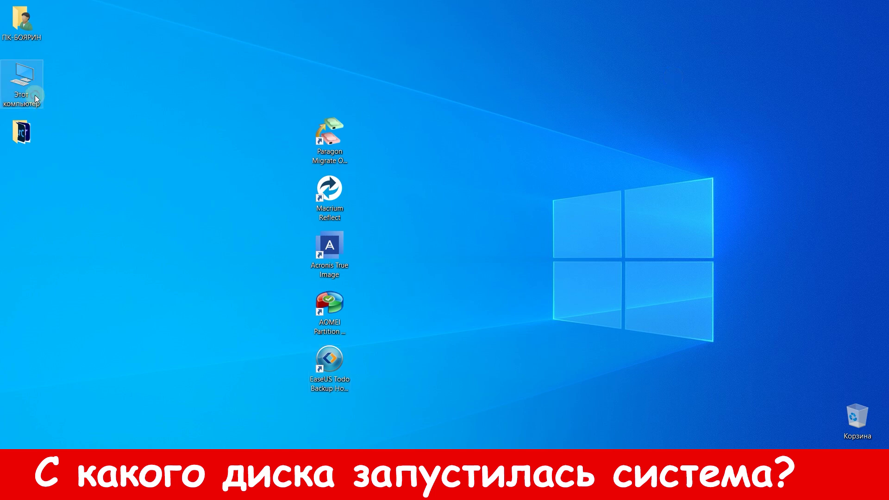
Open Disk Management on this computer and view the properties of the 111.79 GB Disk 0 holding C:.
right_click(34, 95)
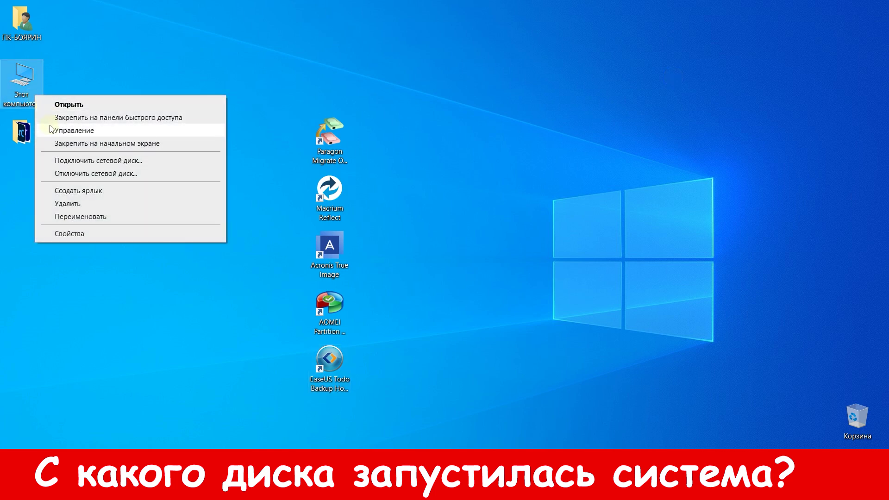
left_click(90, 131)
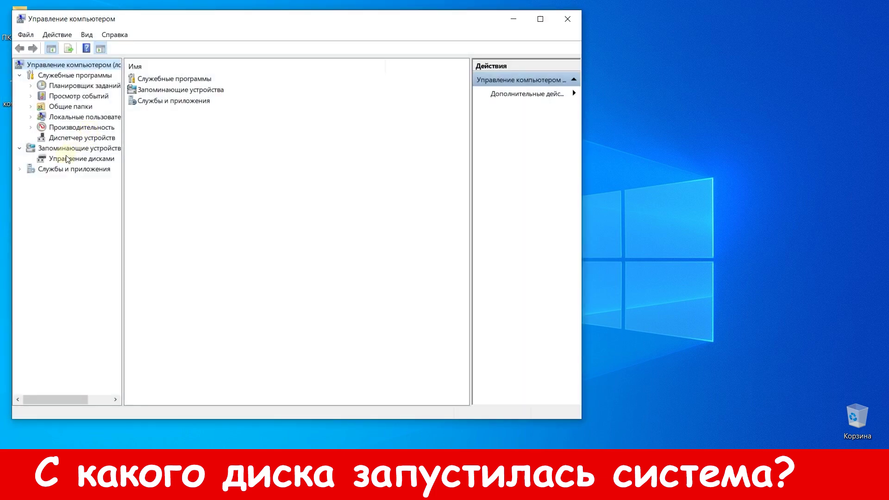
left_click(66, 158)
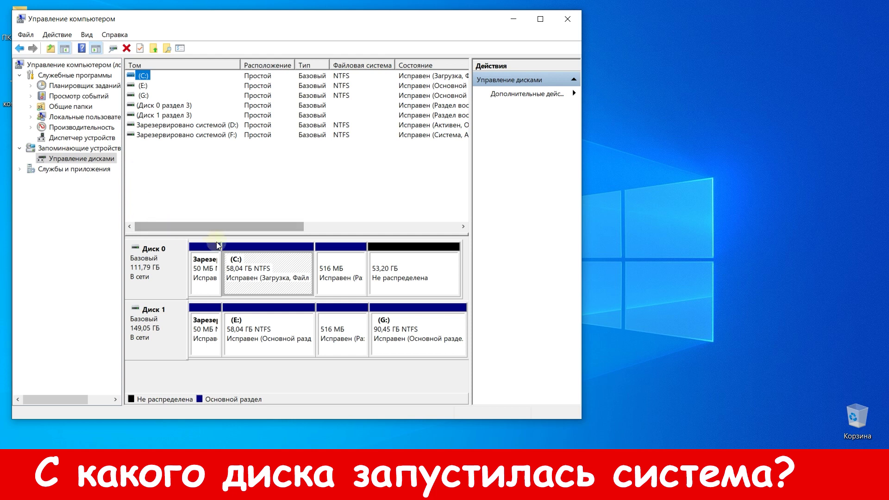
left_click(267, 265)
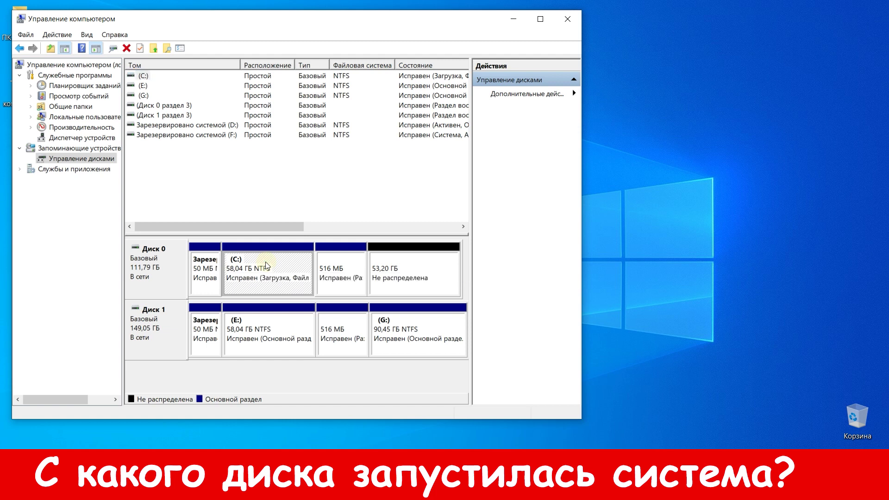
left_click(164, 268)
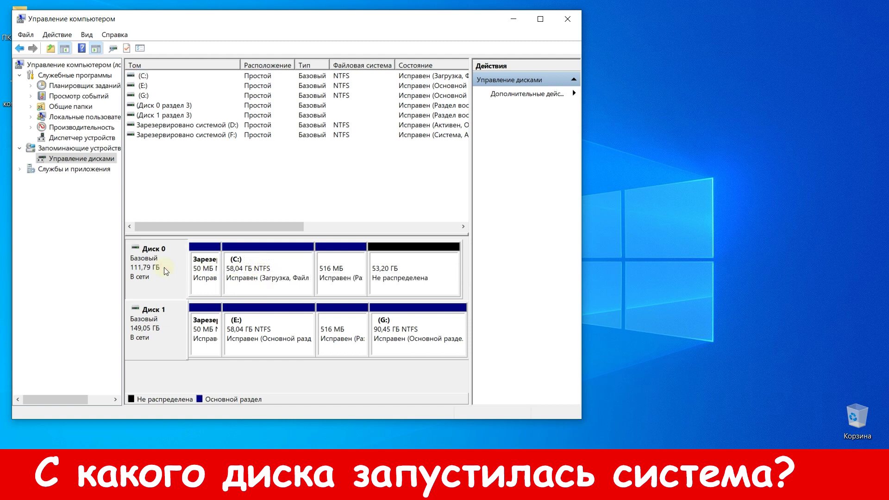
right_click(164, 267)
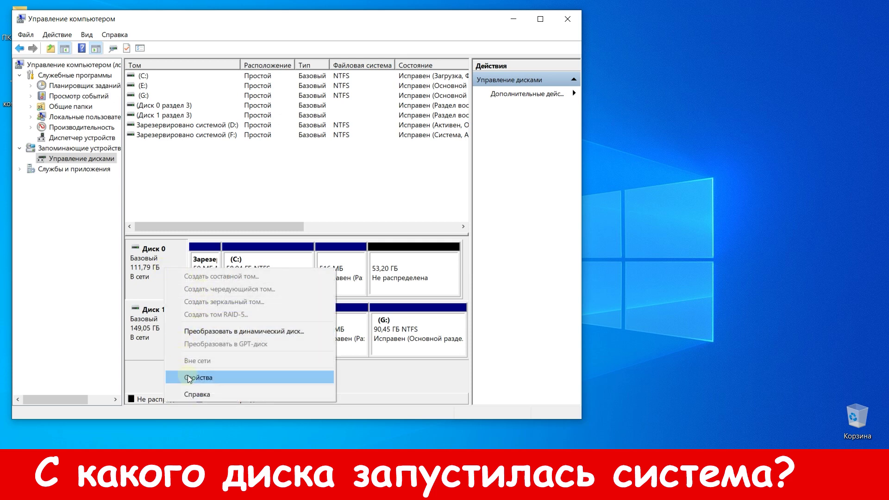
left_click(207, 377)
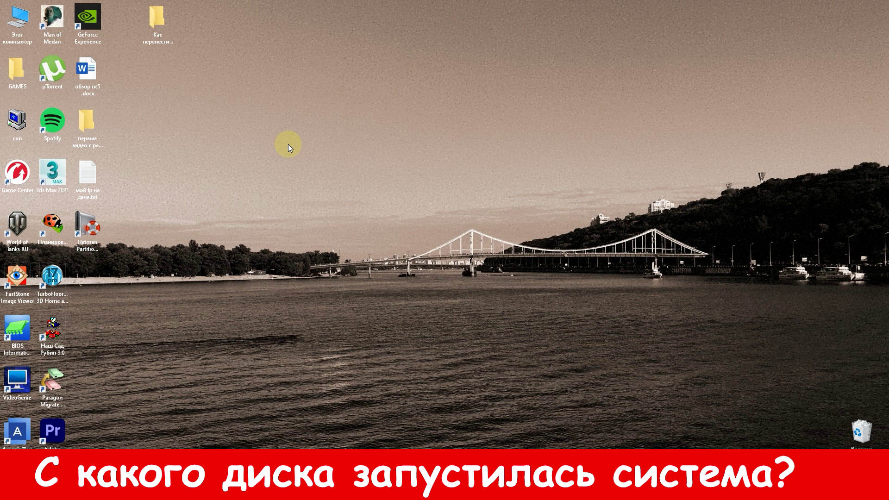
On the other computer's desktop, open Disk Management and view the properties of the 335.36 GB Disk 1.
right_click(21, 32)
left_click(32, 79)
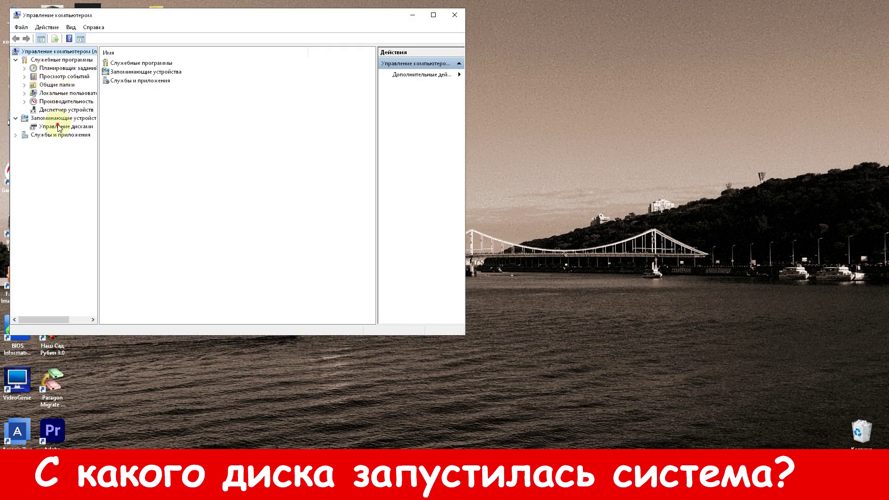
left_click(79, 127)
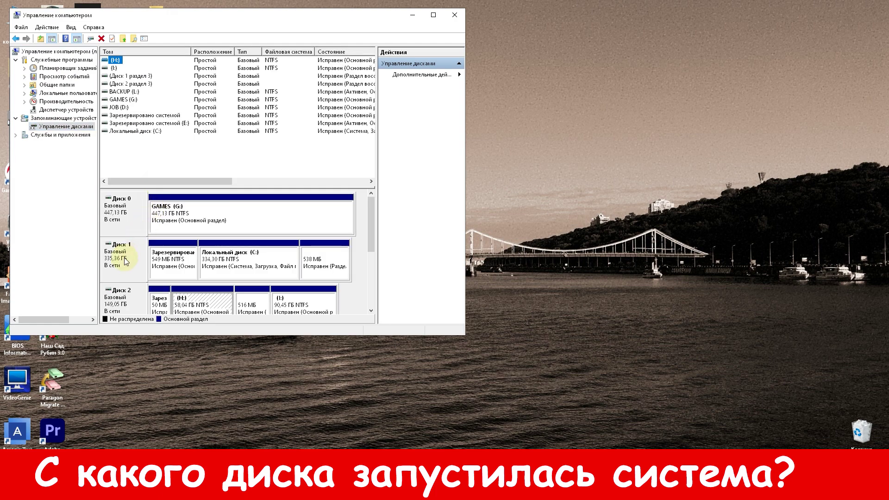
right_click(124, 258)
left_click(175, 344)
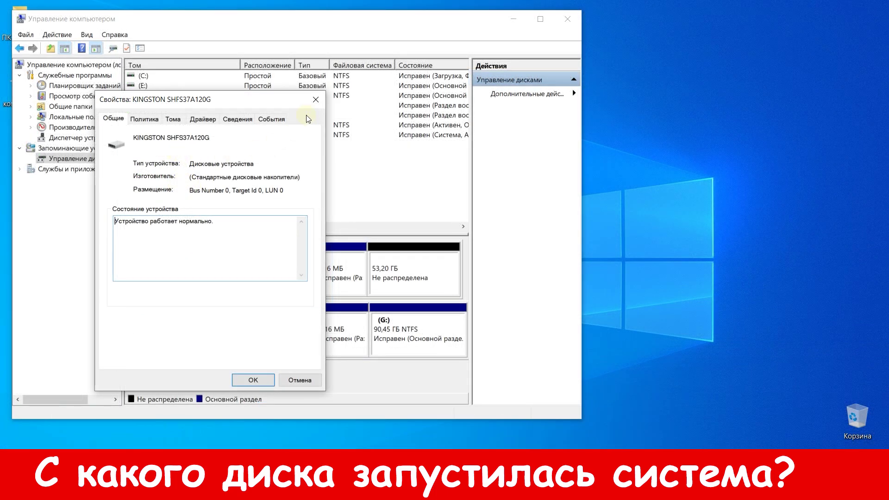
Close the KINGSTON SHFS37A120G properties and view the properties of the 149.05 GB Disk 1.
left_click(310, 110)
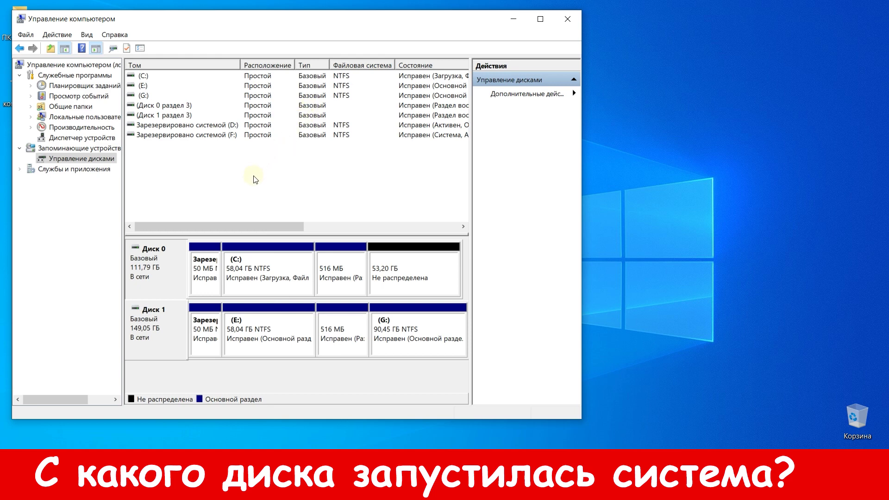
right_click(151, 316)
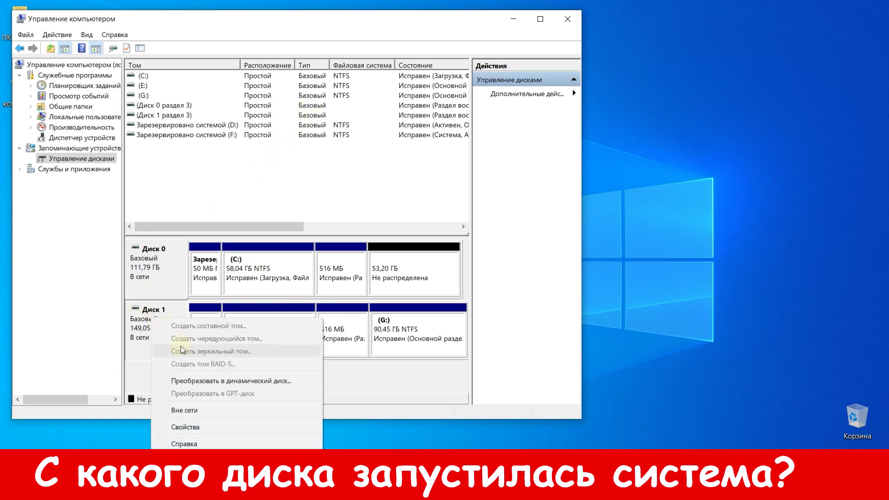
left_click(186, 425)
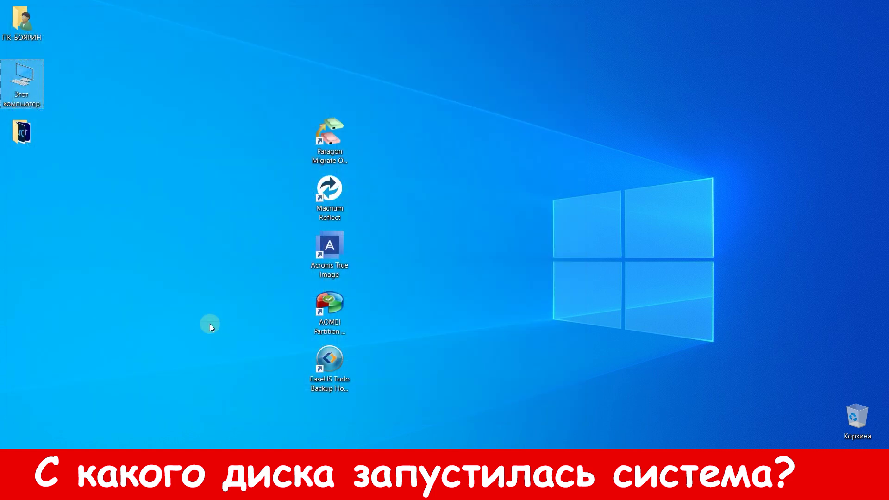
Search Windows for "оптимизация", open the drive optimization tool and widen its media type column to read each drive's type.
key("super+s")
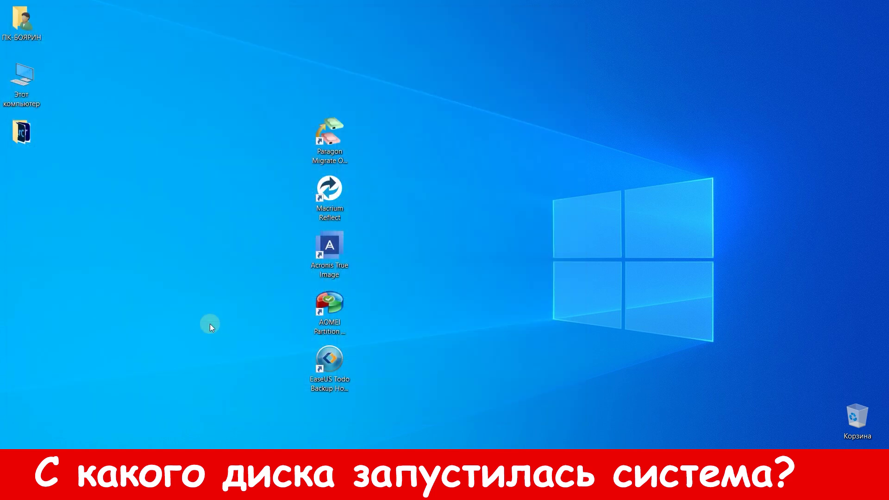
type("оптимизация")
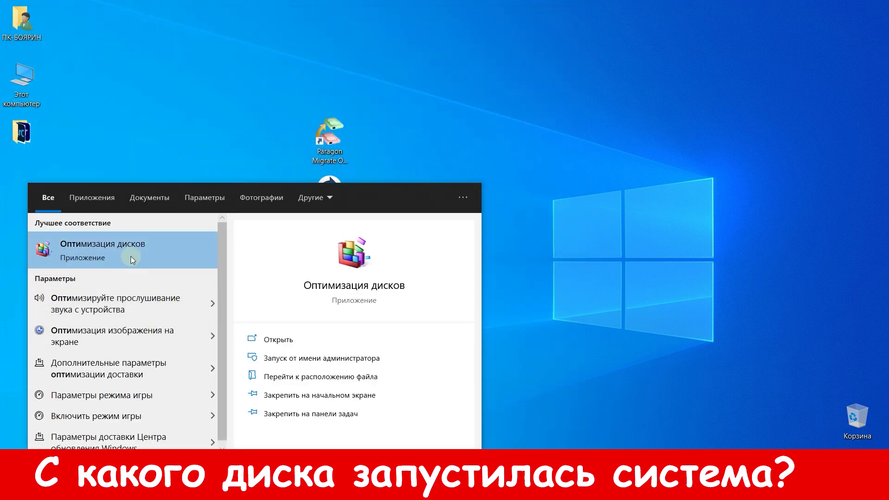
left_click(124, 253)
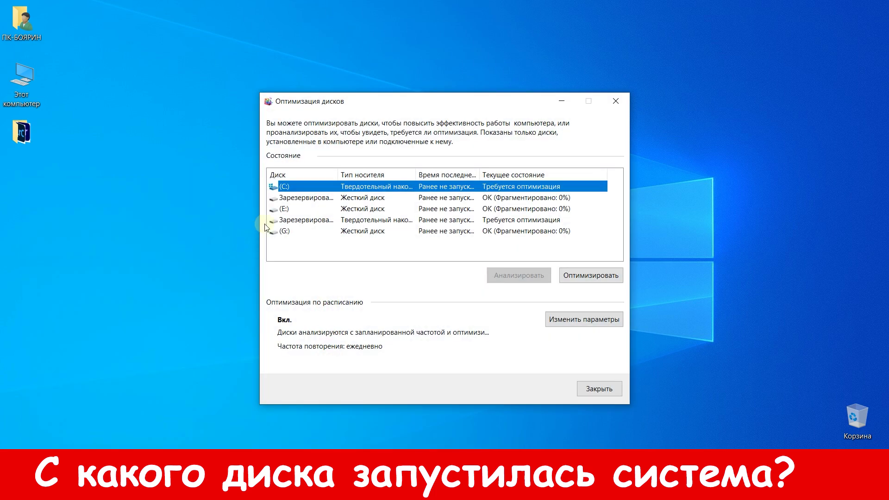
left_click_drag(415, 175, 483, 175)
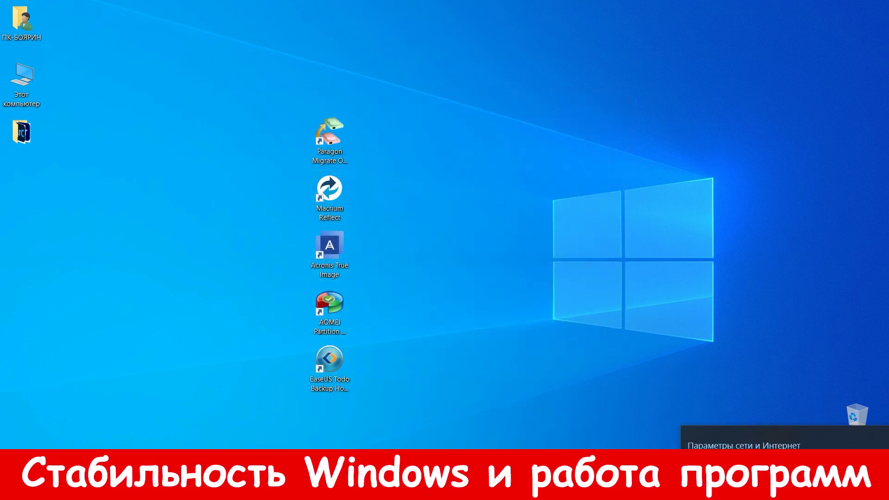
Open the network connections from the network and Internet settings and enable the disabled Ethernet adapter.
left_click(743, 446)
left_click(278, 319)
right_click(204, 147)
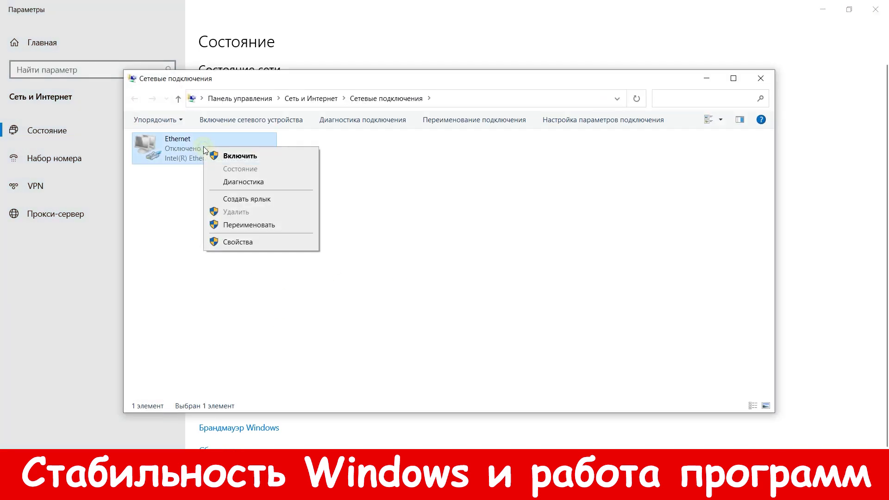
left_click(207, 152)
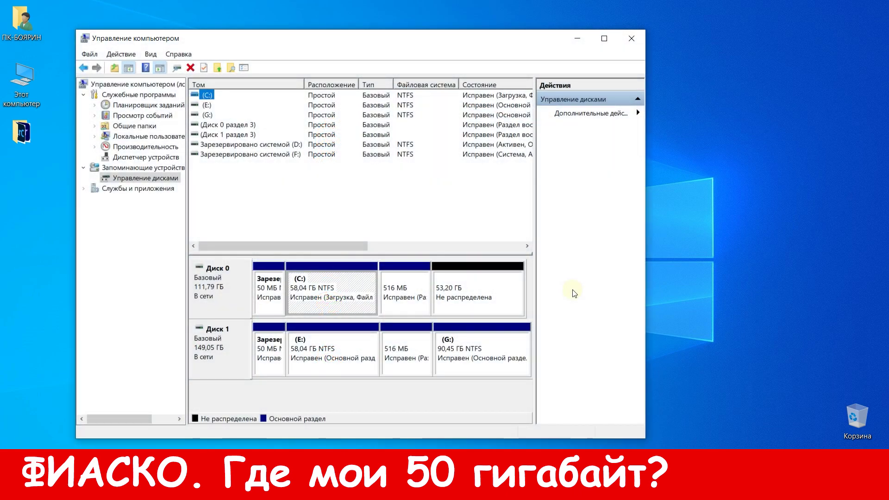
Launch AOMEI Partition Assistant and merge the 53.19 GB of unallocated space on Disk 1 into partition C:.
left_click(493, 290)
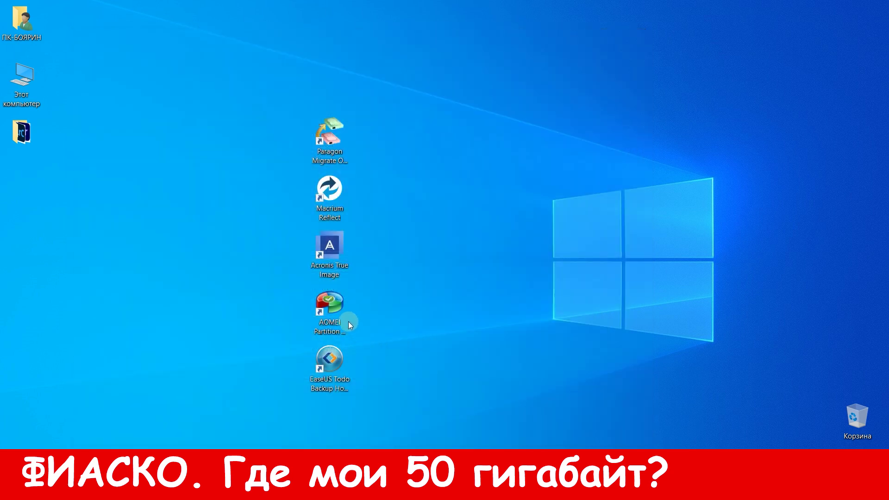
double_click(343, 313)
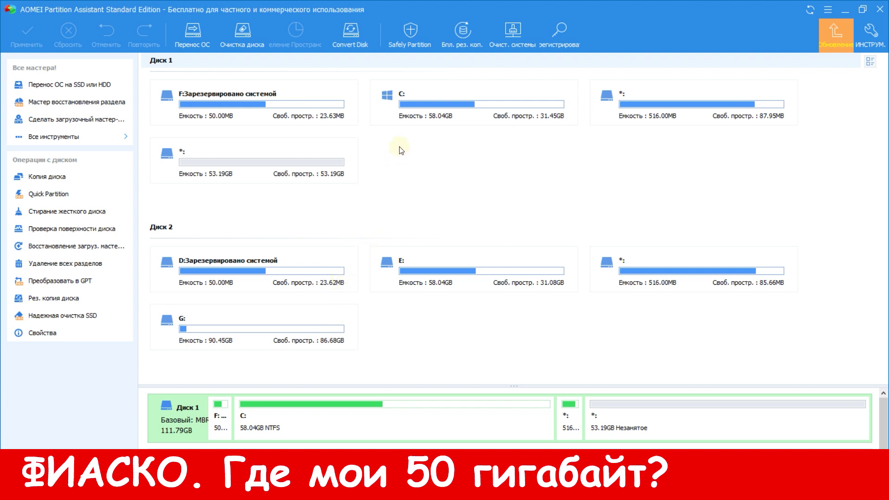
left_click(384, 122)
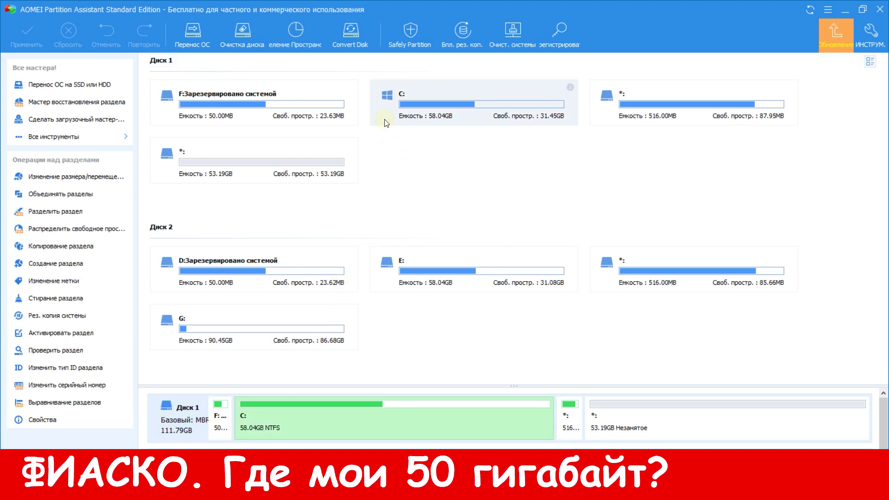
right_click(384, 122)
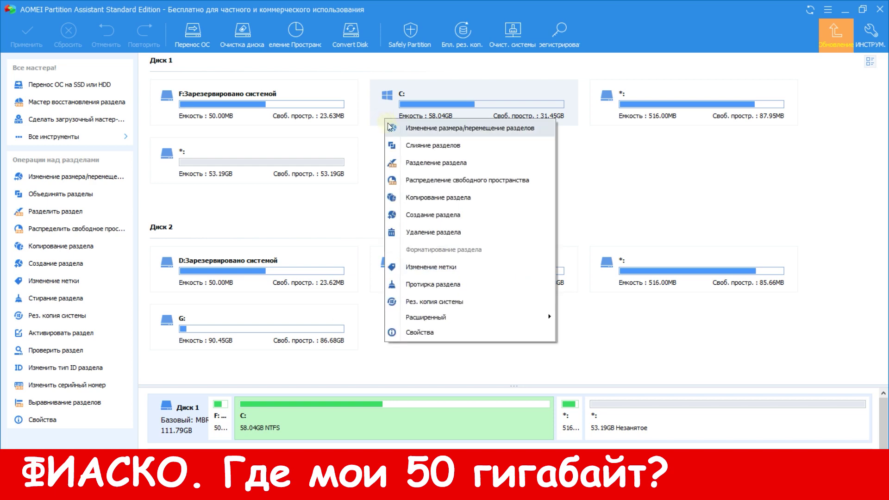
left_click(396, 145)
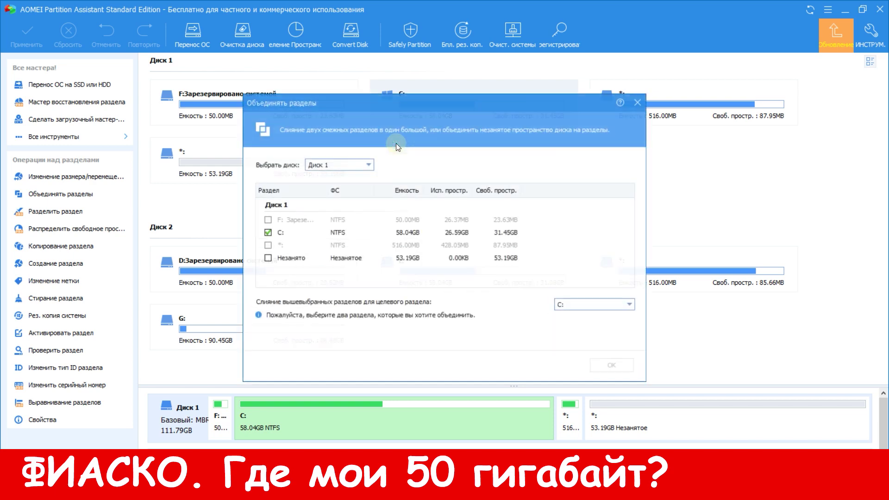
left_click(267, 259)
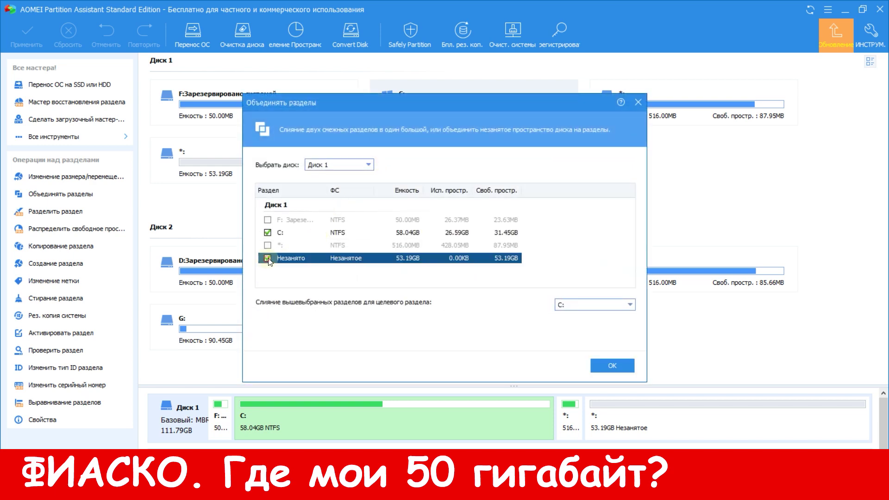
left_click(606, 366)
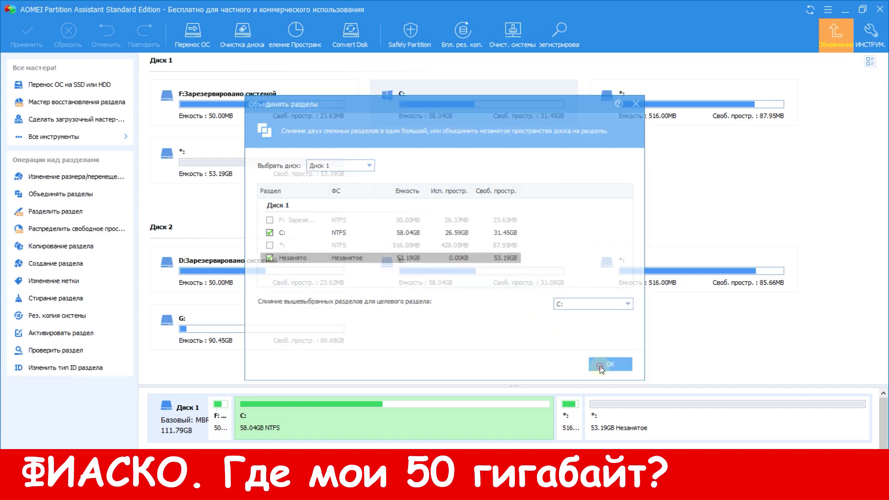
Apply the pending partition move and the resize of C: to 111.23 GB, confirm the start, and select C: on completion.
left_click(32, 44)
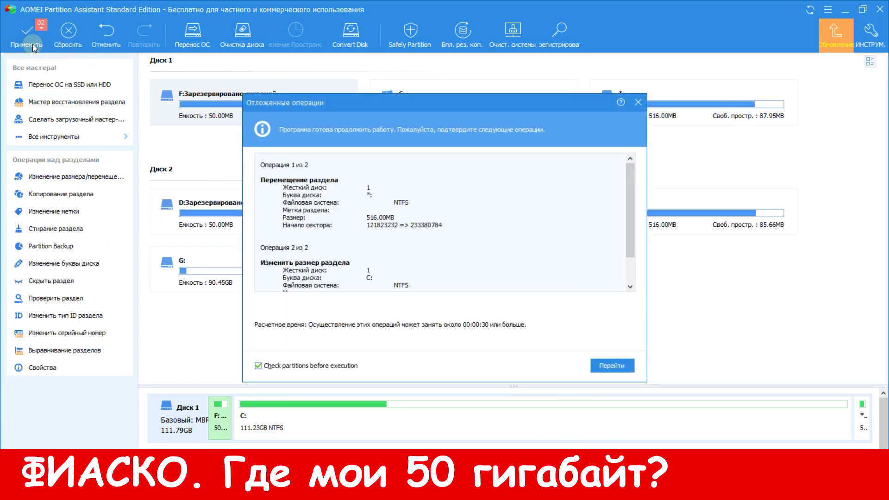
left_click(604, 365)
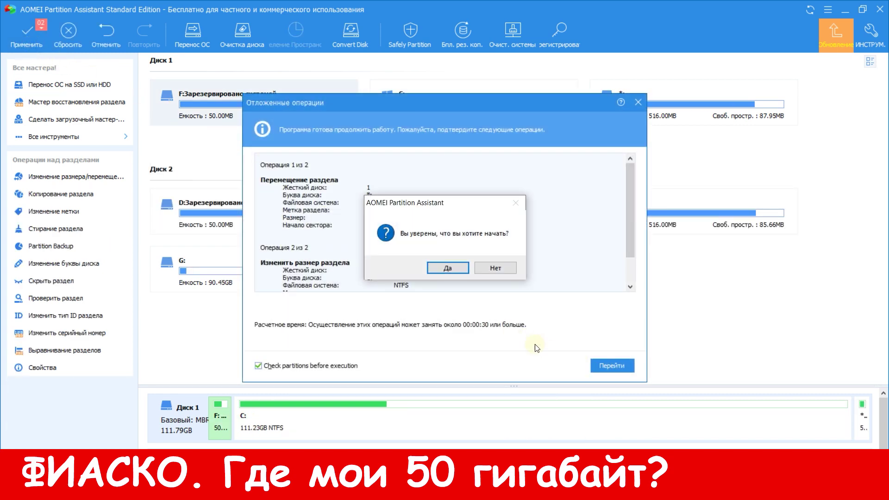
left_click(444, 269)
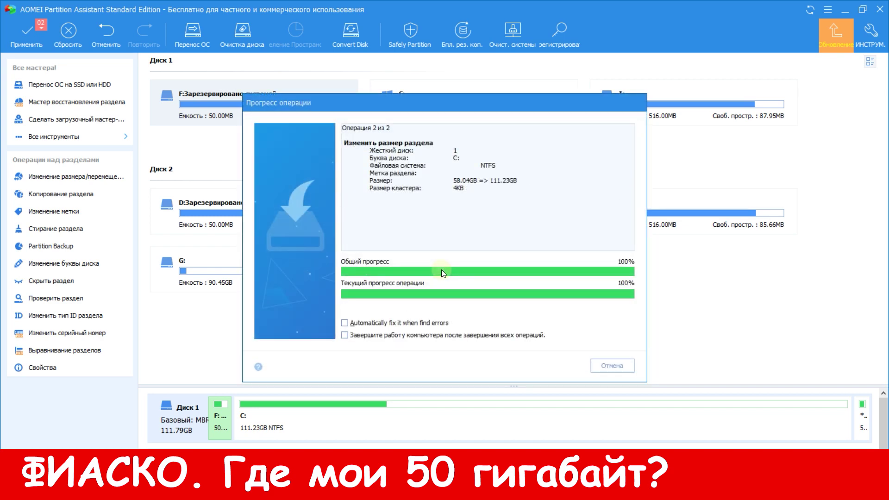
left_click(529, 268)
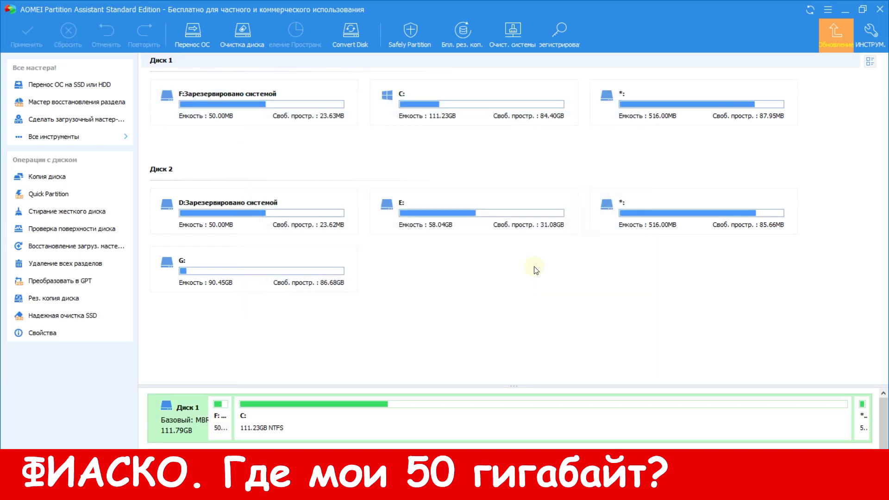
left_click(449, 118)
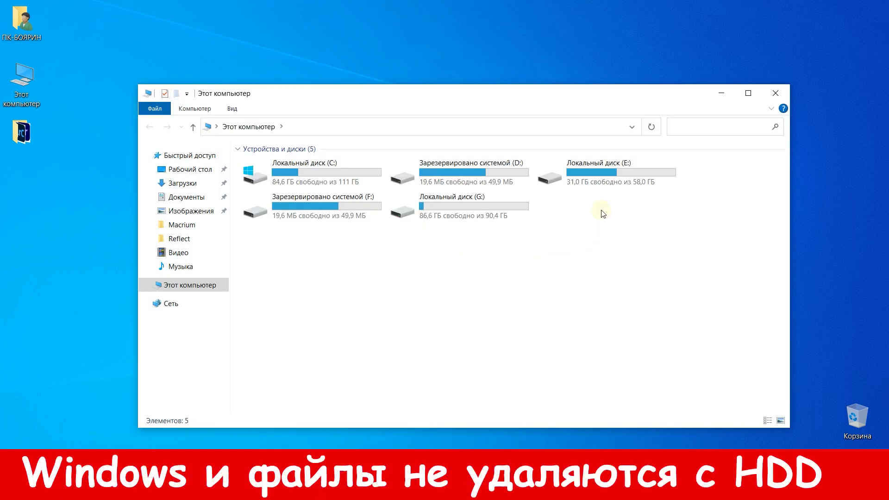
Open Local Disk (E:), highlight all its old Windows folders and files, and return to the drive list.
left_click(594, 183)
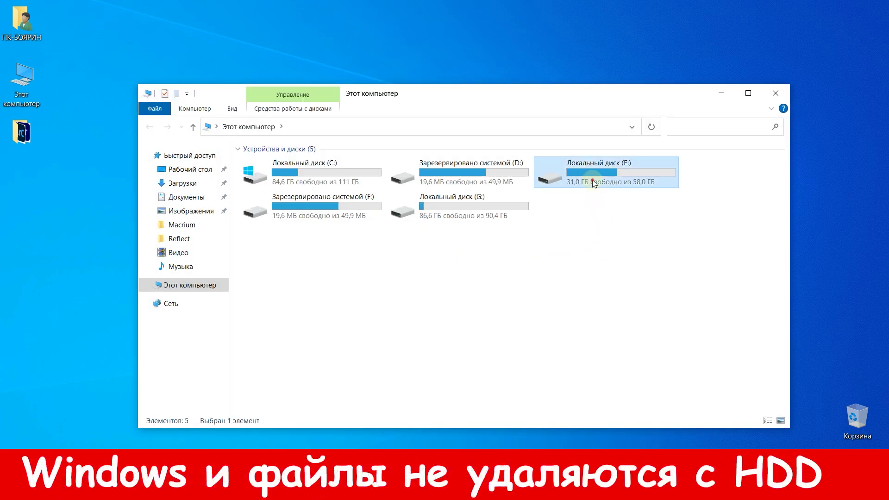
double_click(594, 184)
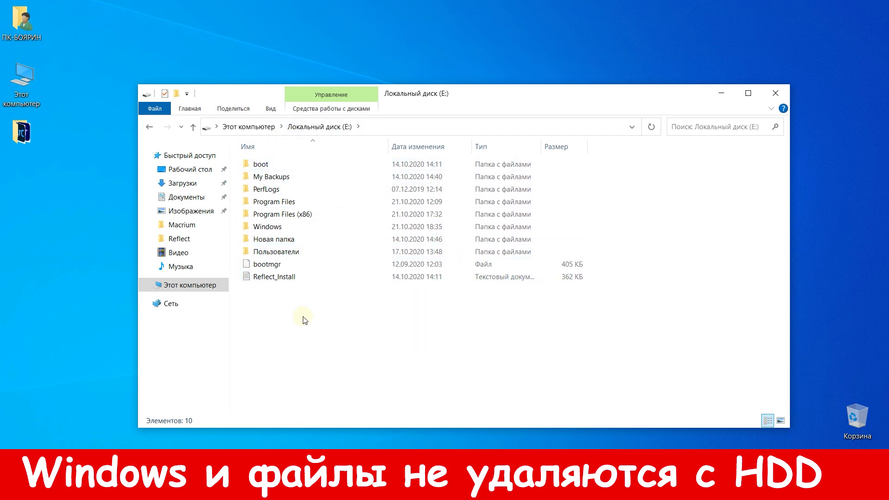
left_click_drag(305, 320, 260, 153)
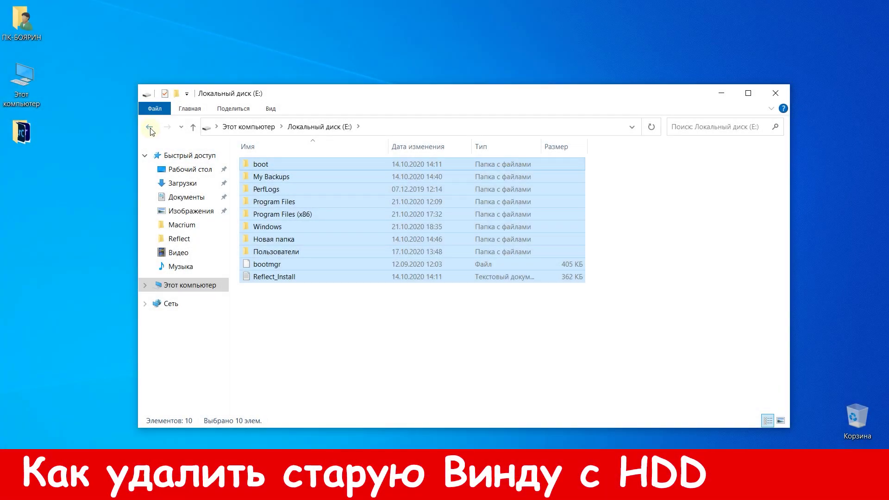
left_click(150, 129)
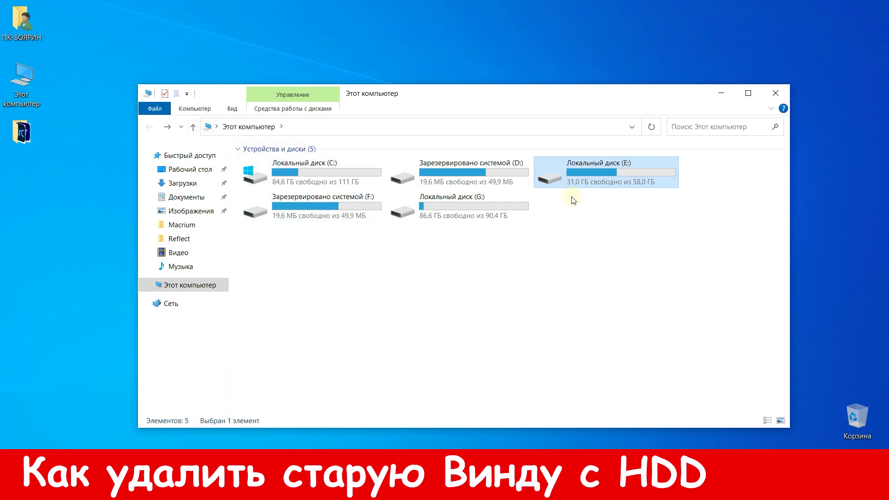
Open the formatting options for Local Disk (E:).
left_click(584, 177)
right_click(584, 177)
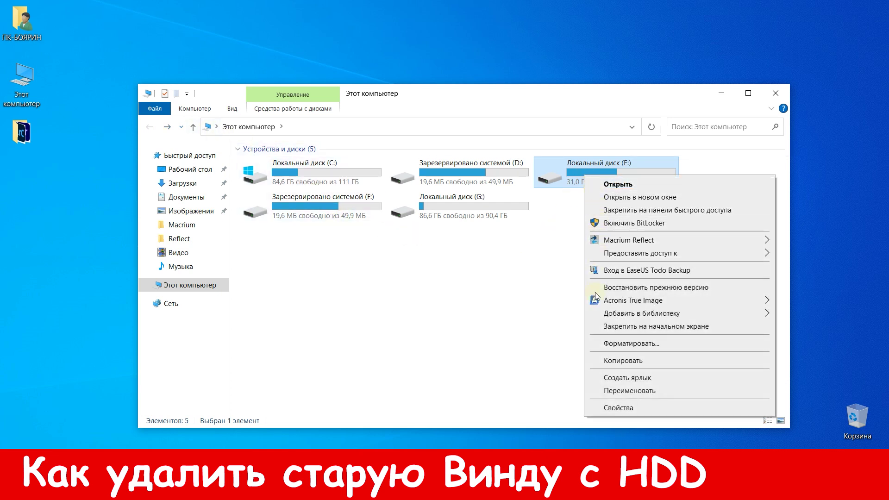
left_click(604, 345)
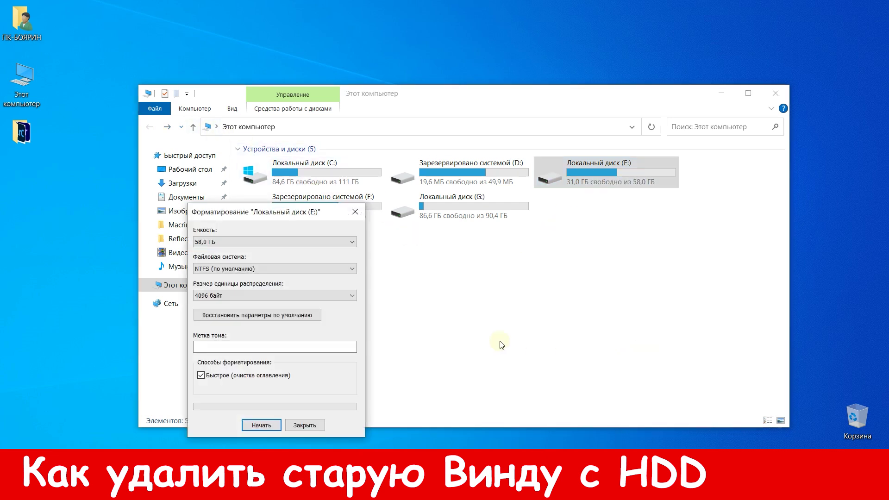